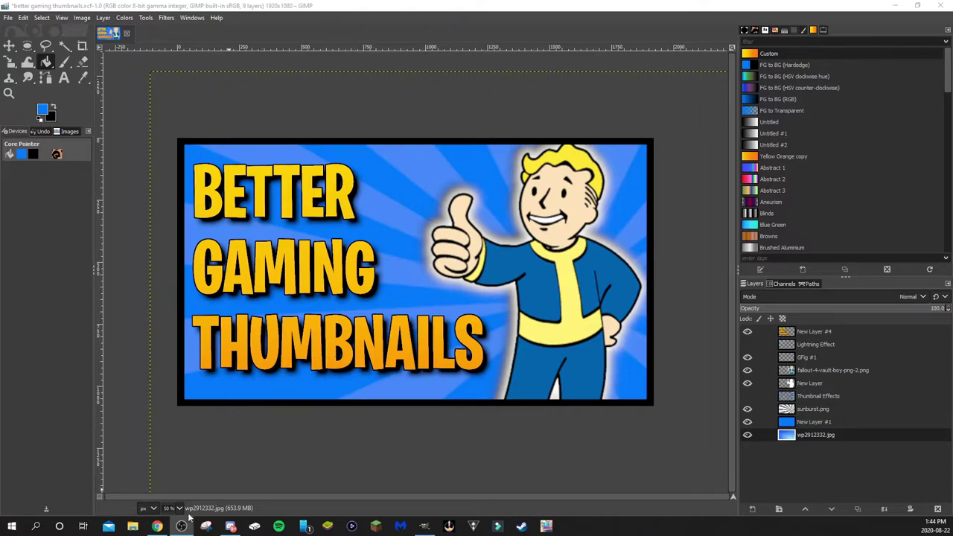
- Bring the YouTube channel's Videos page forward in Chrome and scroll down to its oldest uploads
{"action": "left_click", "coordinate": [157, 527]}
{"action": "scroll", "coordinate": [308, 380], "scroll_direction": "down", "scroll_amount": 10}
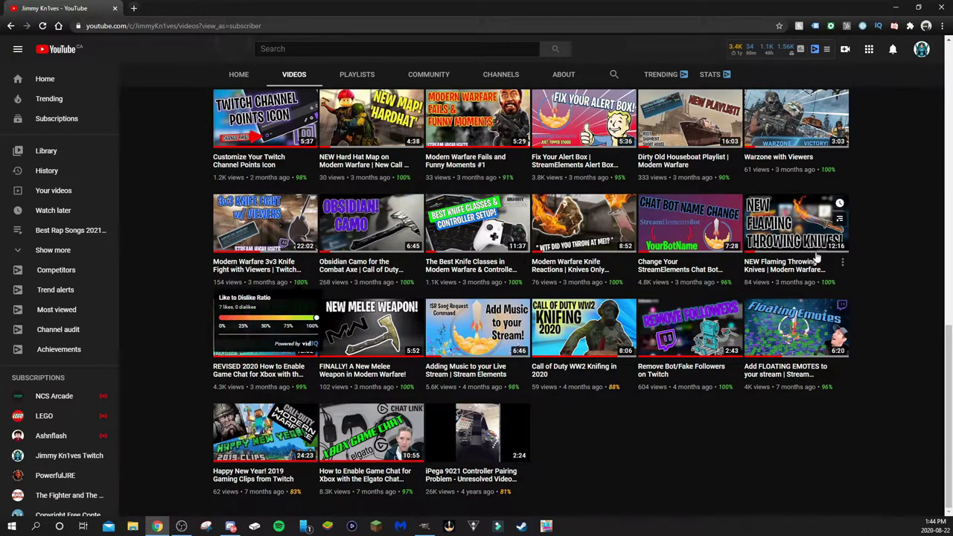
- Scroll back up the channel's video thumbnails to the banner, then return to the GIMP project
{"action": "scroll", "coordinate": [666, 269], "scroll_direction": "up", "scroll_amount": 1}
{"action": "scroll", "coordinate": [666, 269], "scroll_direction": "up", "scroll_amount": 2}
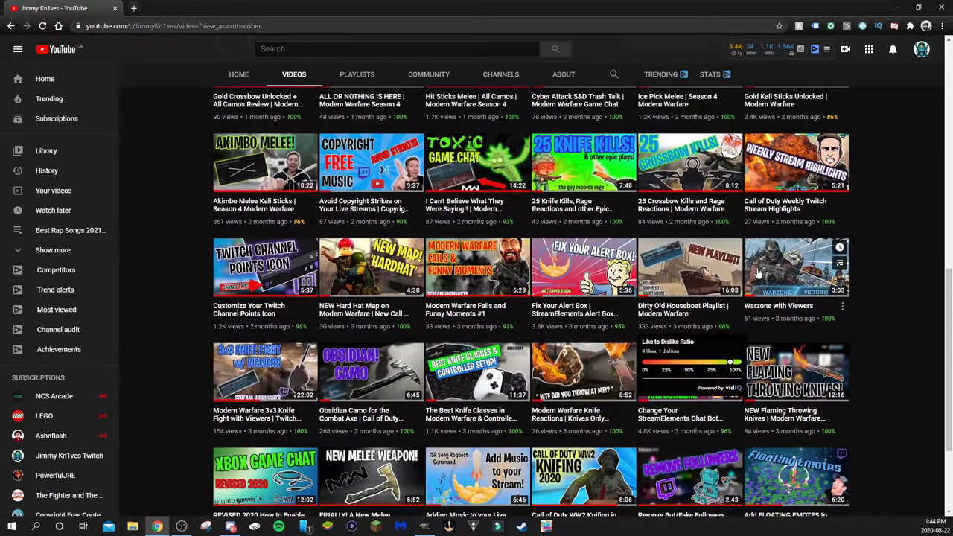
{"action": "scroll", "coordinate": [555, 282], "scroll_direction": "up", "scroll_amount": 2}
{"action": "scroll", "coordinate": [554, 281], "scroll_direction": "up", "scroll_amount": 5}
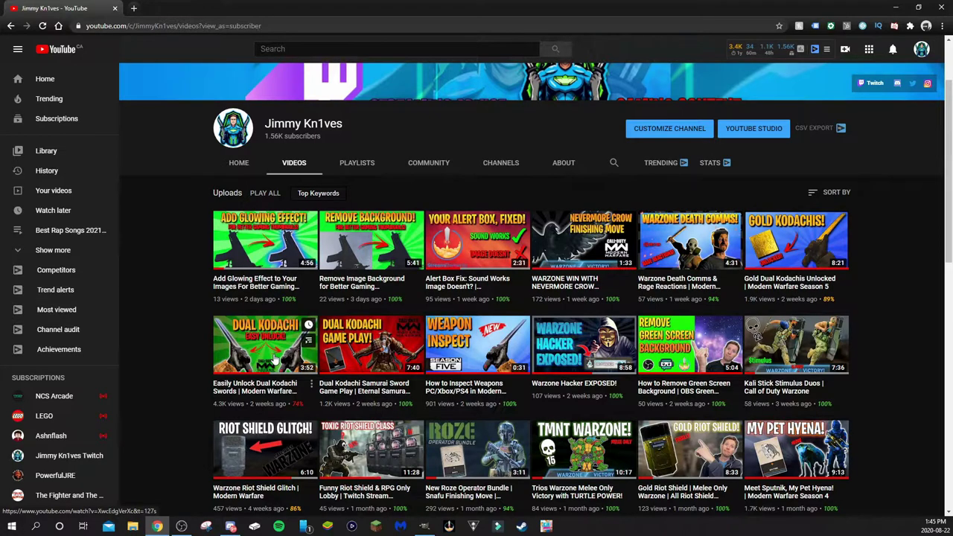
{"action": "scroll", "coordinate": [275, 359], "scroll_direction": "up", "scroll_amount": 2}
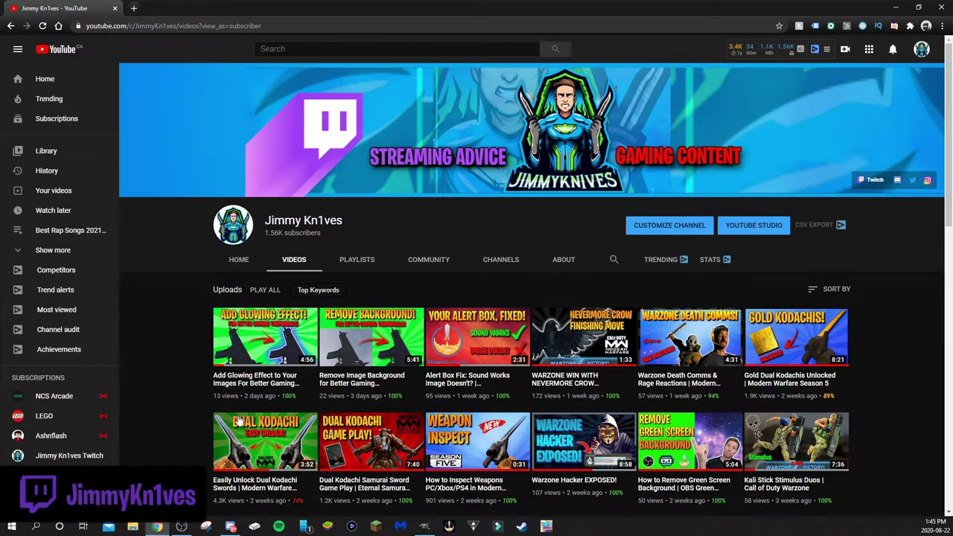
{"action": "left_click", "coordinate": [424, 525]}
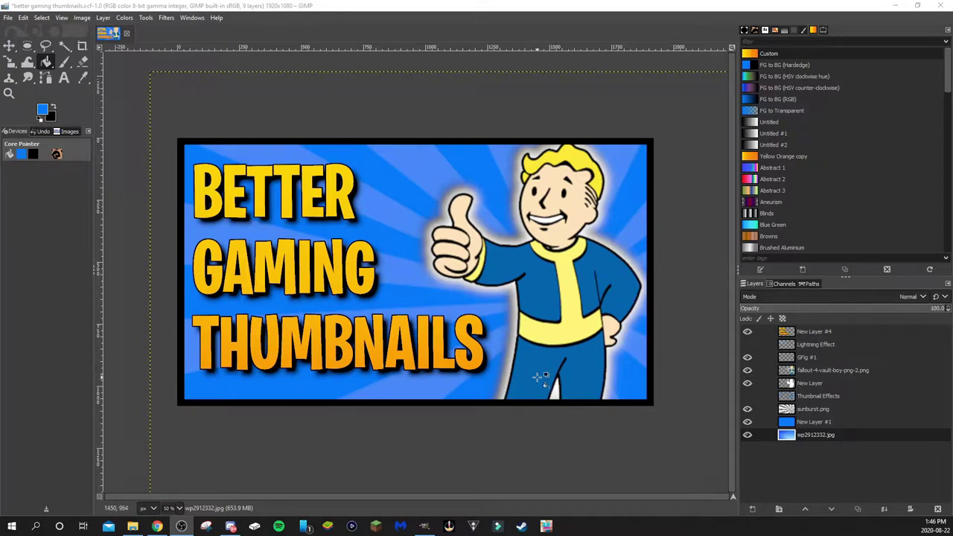
- Create a new 1920x1080 image and check its Background layer's visibility
{"action": "left_click", "coordinate": [9, 18]}
{"action": "left_click", "coordinate": [18, 33]}
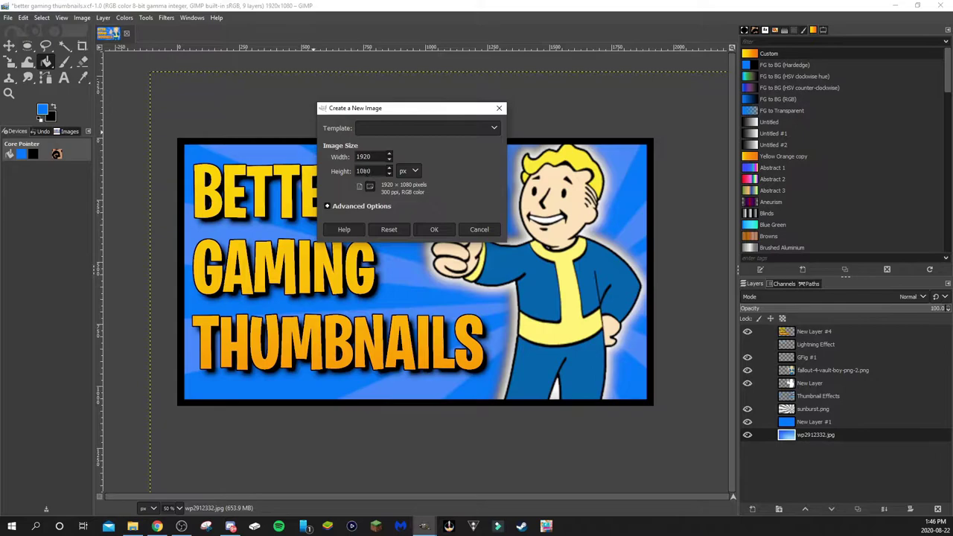
{"action": "left_click", "coordinate": [434, 230]}
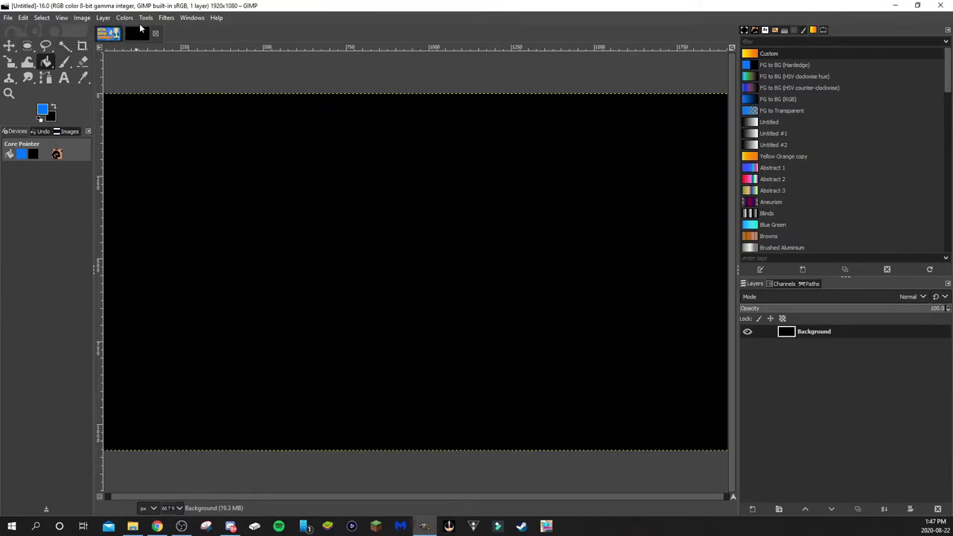
{"action": "scroll", "coordinate": [356, 221], "scroll_direction": "down", "scroll_amount": 1}
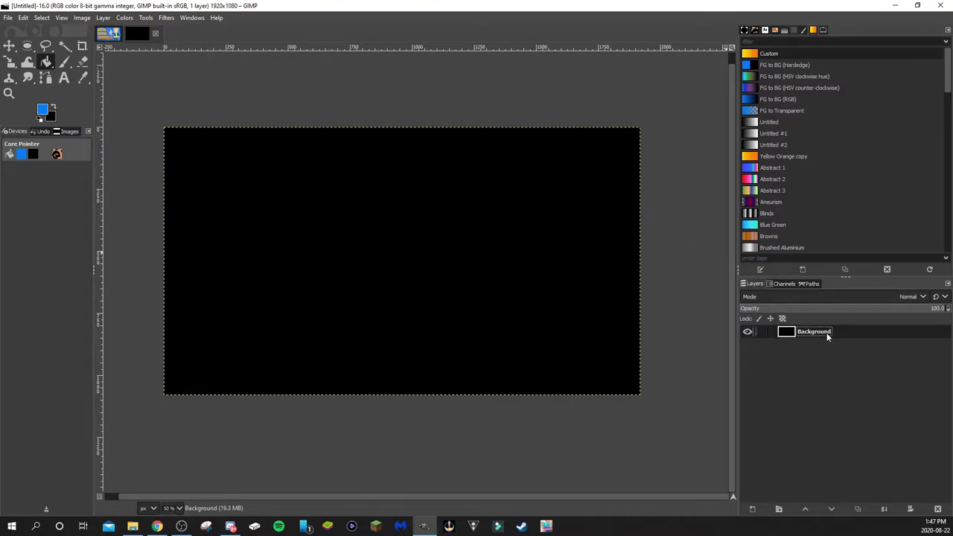
{"action": "left_click", "coordinate": [752, 332]}
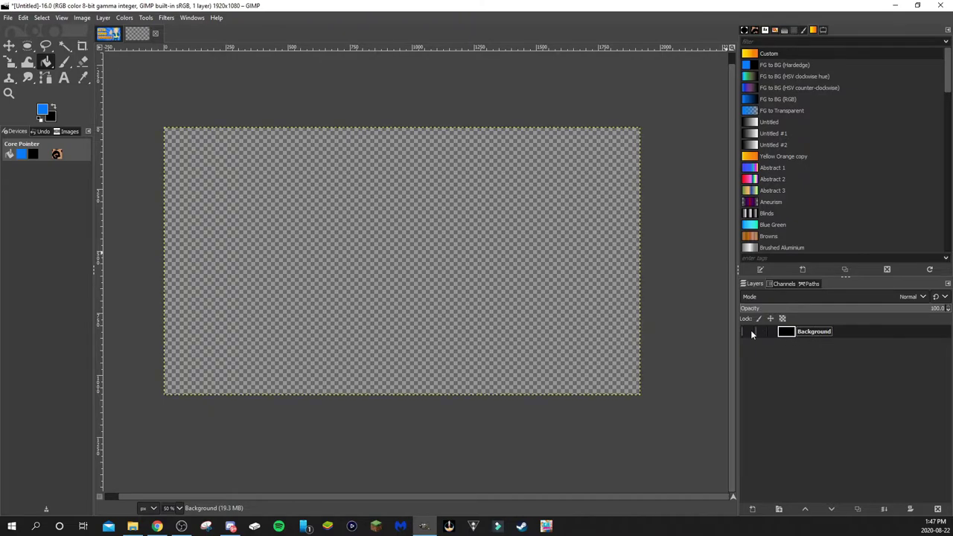
{"action": "left_click", "coordinate": [750, 332]}
{"action": "left_click", "coordinate": [750, 332]}
{"action": "left_click", "coordinate": [750, 332]}
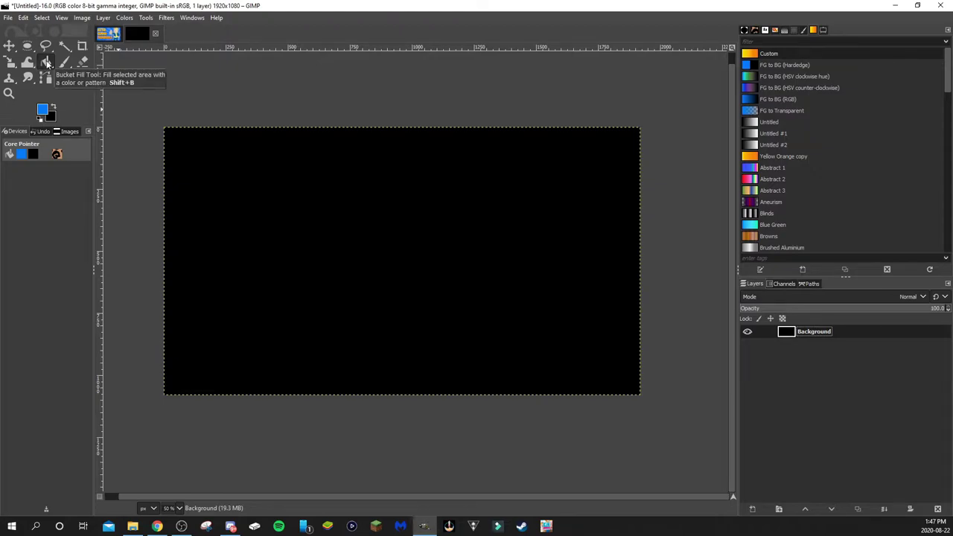
- Bucket-fill the Background with blue 007cff and compare it against the finished thumbnail image
{"action": "left_click", "coordinate": [46, 63]}
{"action": "left_click", "coordinate": [42, 110]}
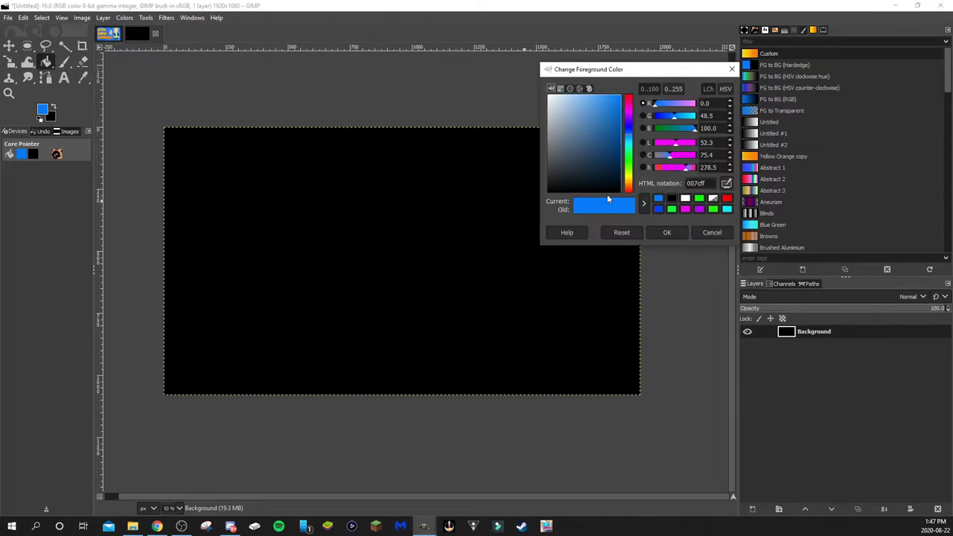
{"action": "left_click", "coordinate": [664, 232]}
{"action": "left_click", "coordinate": [415, 269]}
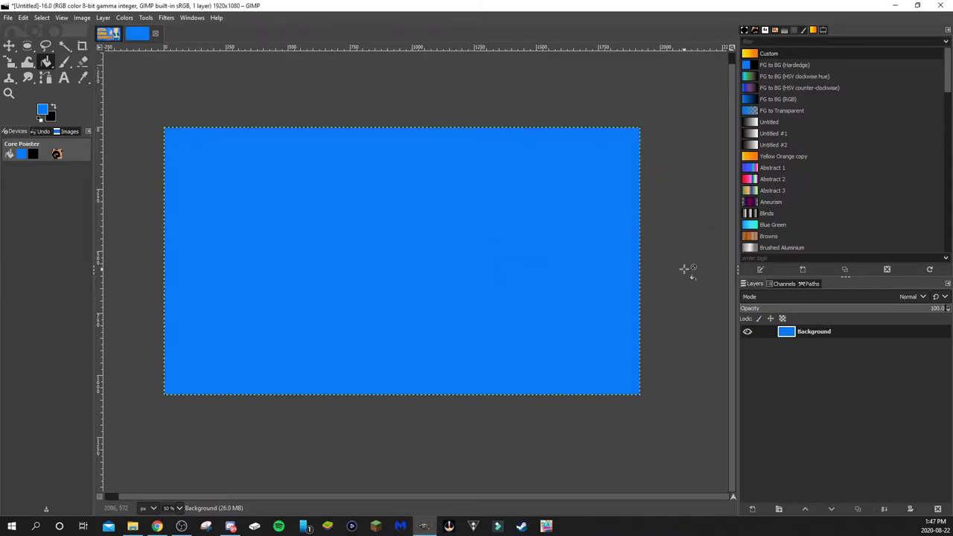
{"action": "left_click", "coordinate": [115, 33]}
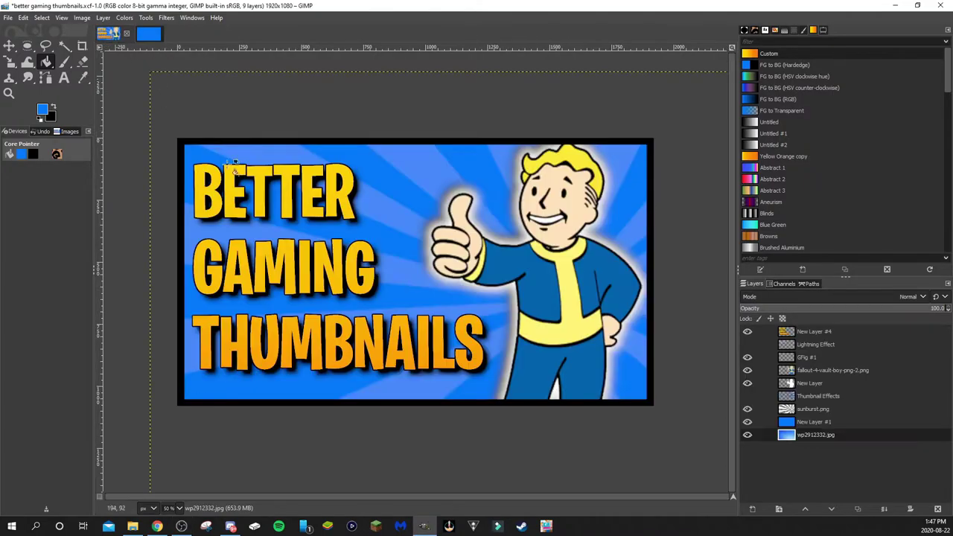
{"action": "left_click", "coordinate": [150, 33]}
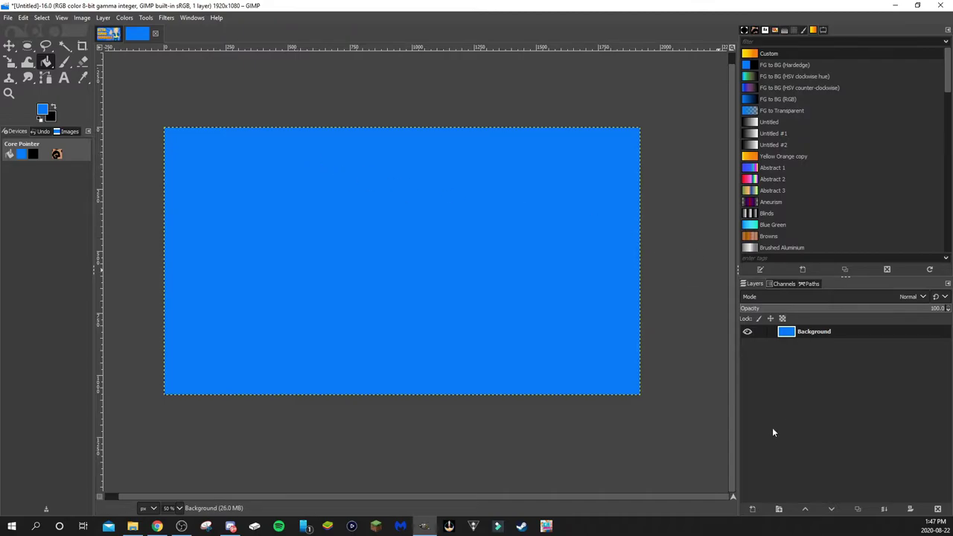
- Add a transparent layer called New Layer above the blue Background and keep it selected
{"action": "left_click", "coordinate": [752, 510]}
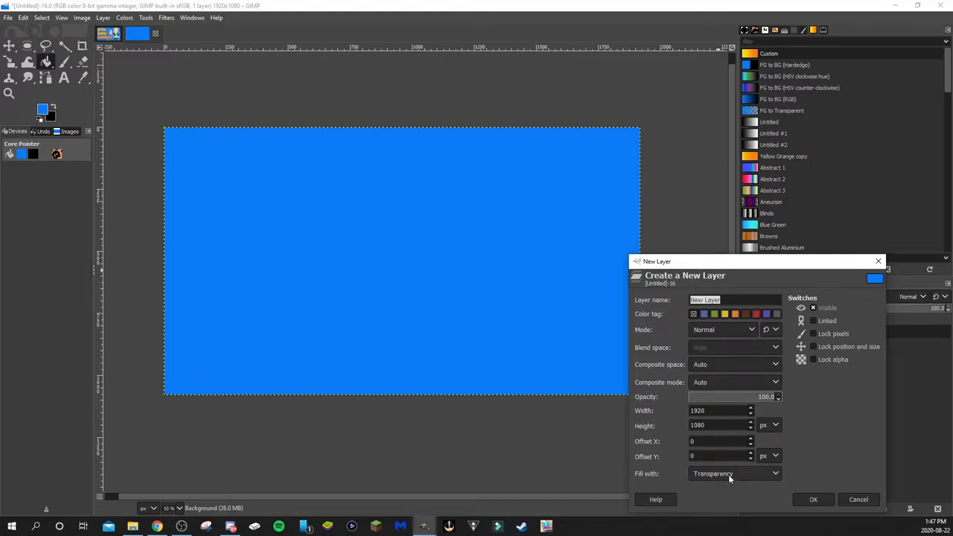
{"action": "left_click", "coordinate": [813, 499]}
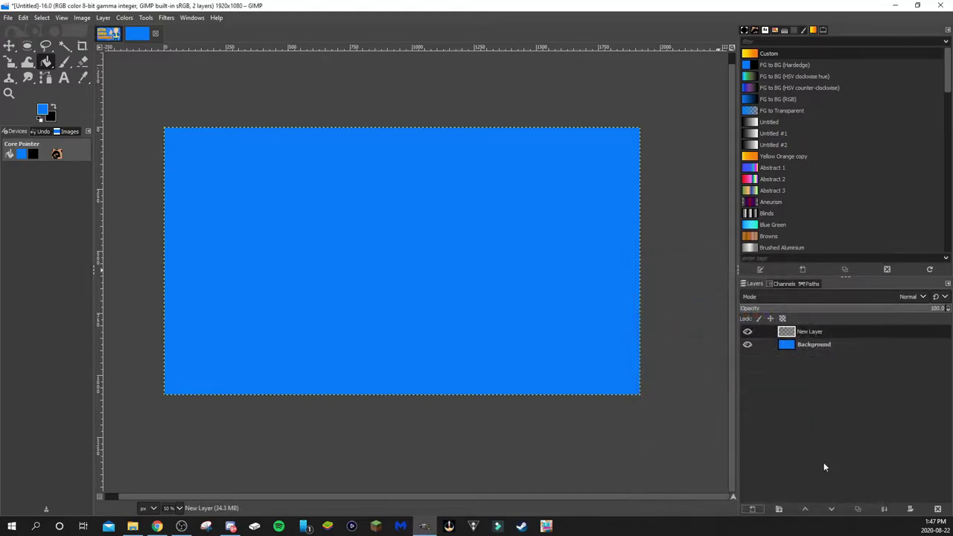
{"action": "left_click", "coordinate": [816, 342]}
{"action": "left_click", "coordinate": [814, 333]}
{"action": "left_click", "coordinate": [817, 344]}
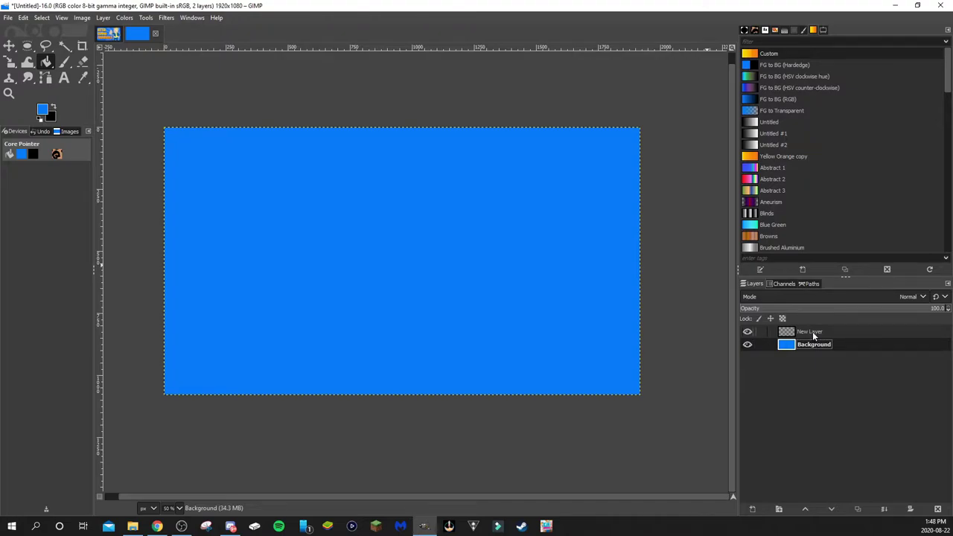
{"action": "left_click", "coordinate": [813, 331]}
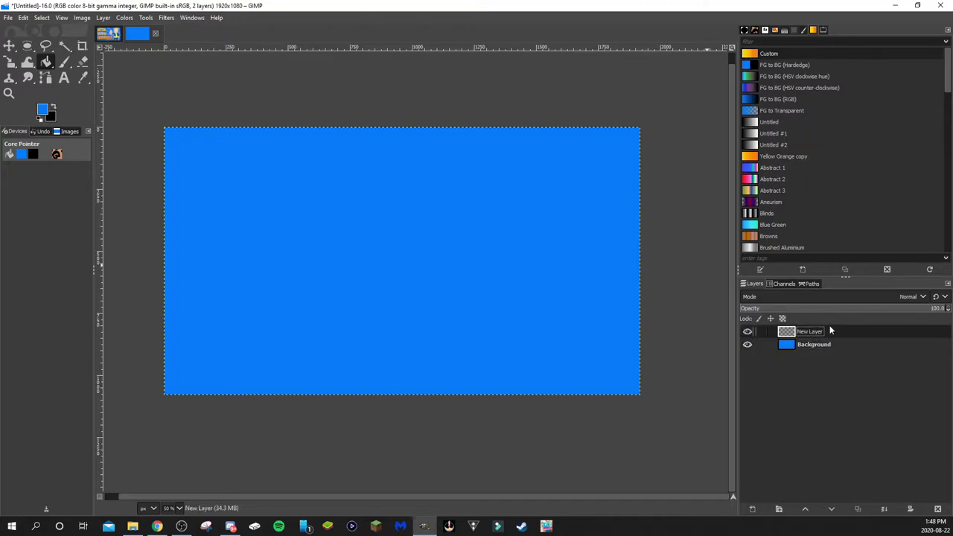
{"action": "left_click", "coordinate": [166, 18]}
{"action": "mouse_move", "coordinate": [239, 213]}
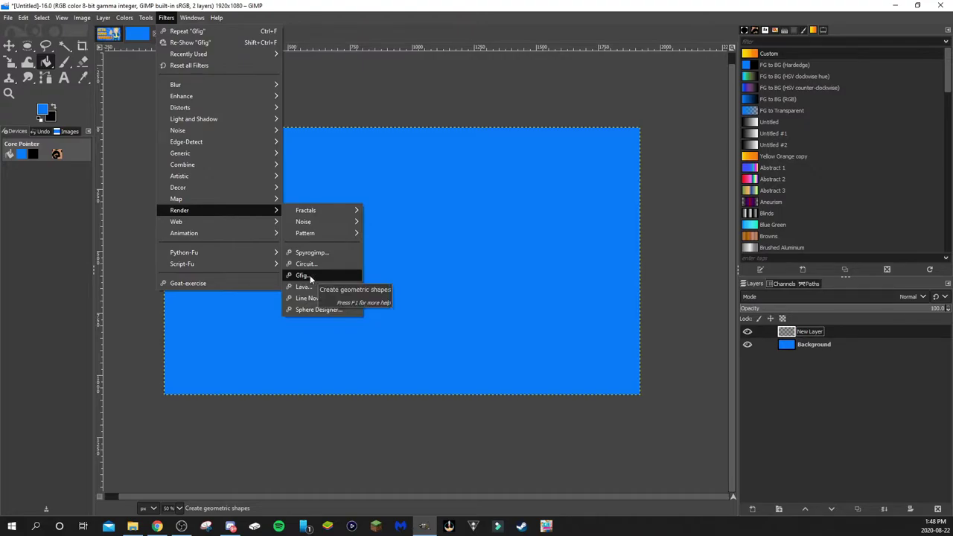
- In Gfig, draw a black-stroked rectangle around the whole image
{"action": "left_click", "coordinate": [310, 276]}
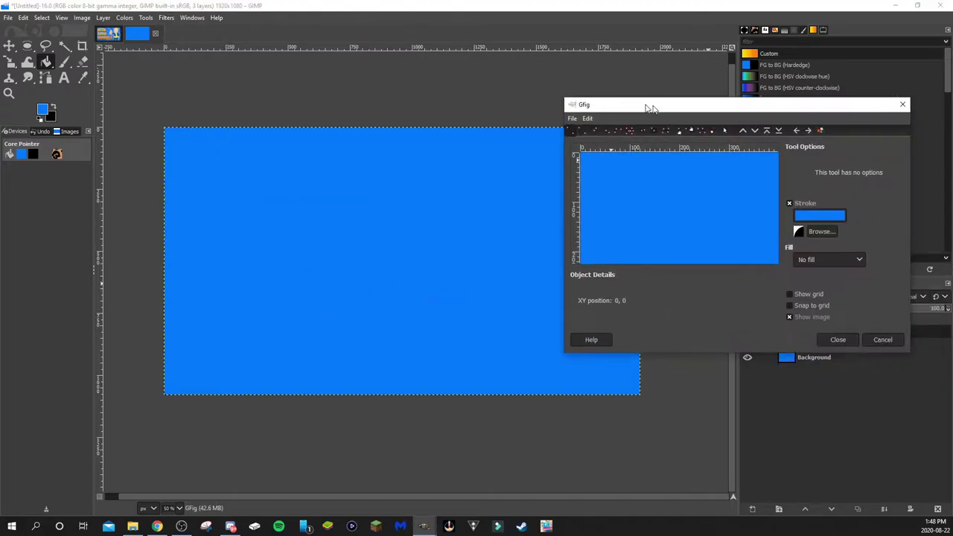
{"action": "left_click_drag", "start_coordinate": [651, 109], "coordinate": [519, 89]}
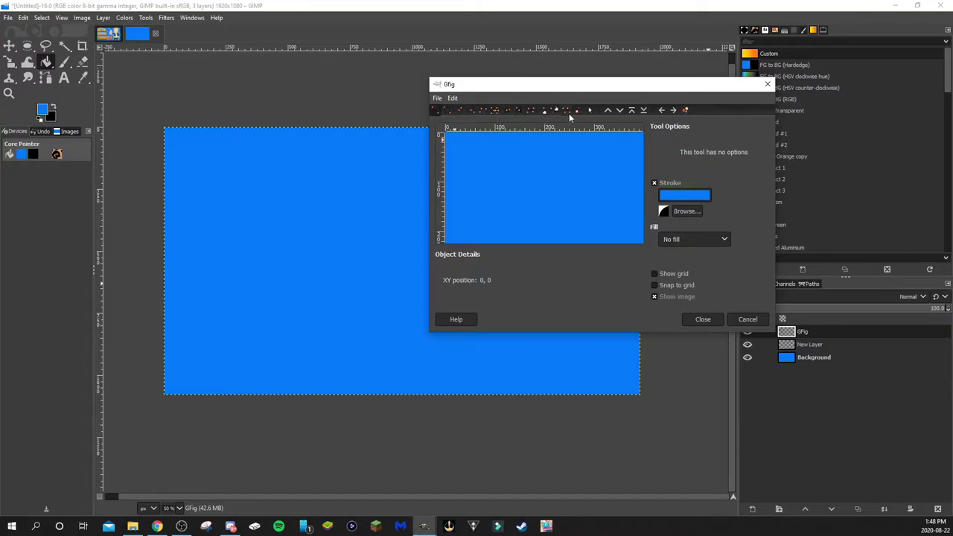
{"action": "left_click", "coordinate": [447, 113]}
{"action": "left_click", "coordinate": [677, 193]}
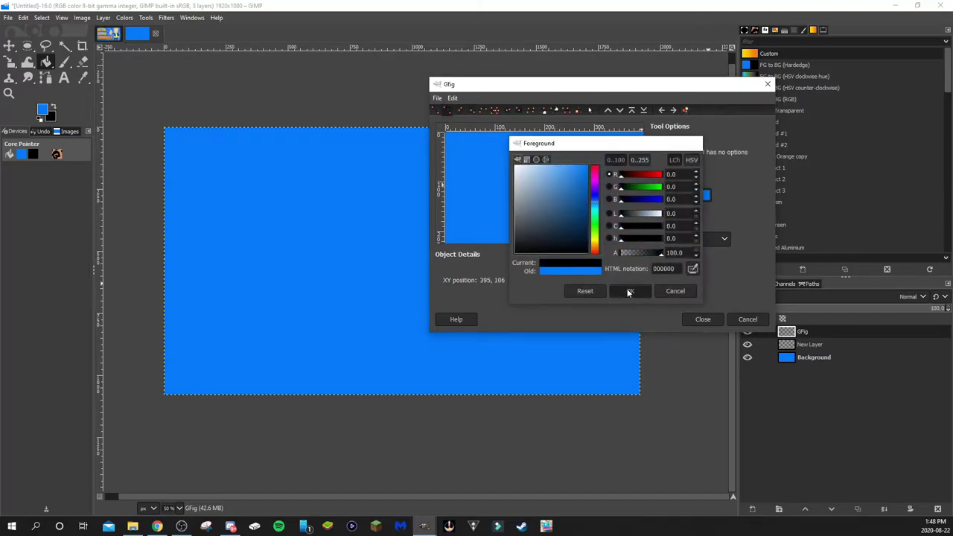
{"action": "left_click", "coordinate": [628, 291]}
{"action": "mouse_move", "coordinate": [448, 135]}
{"action": "left_mouse_down"}
{"action": "mouse_move", "coordinate": [523, 216]}
{"action": "mouse_move", "coordinate": [599, 241]}
{"action": "mouse_move", "coordinate": [636, 238]}
{"action": "left_mouse_up"}
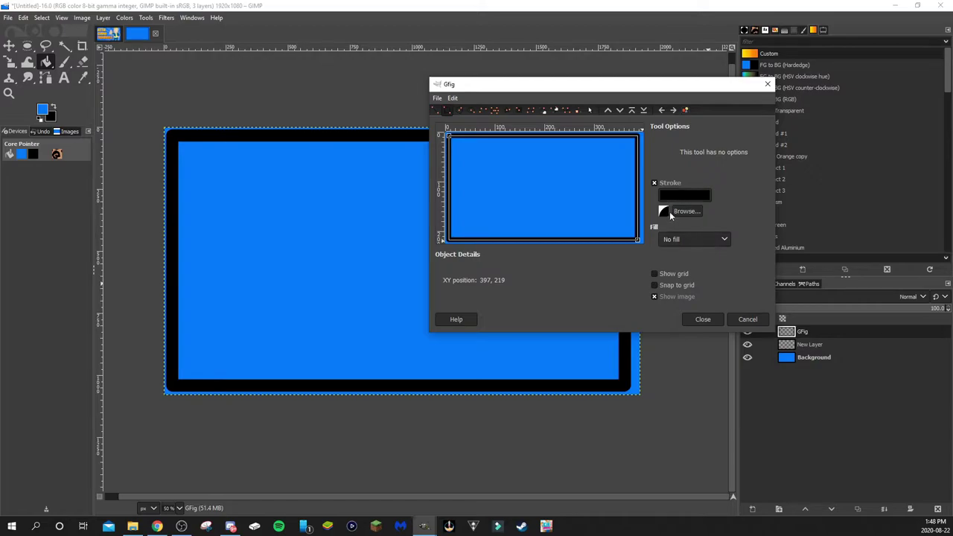
- Check the border in the Gfig preview with grid and image toggles, then apply it
{"action": "left_click", "coordinate": [664, 212]}
{"action": "left_click", "coordinate": [665, 213]}
{"action": "left_click", "coordinate": [664, 212]}
{"action": "left_click", "coordinate": [691, 273]}
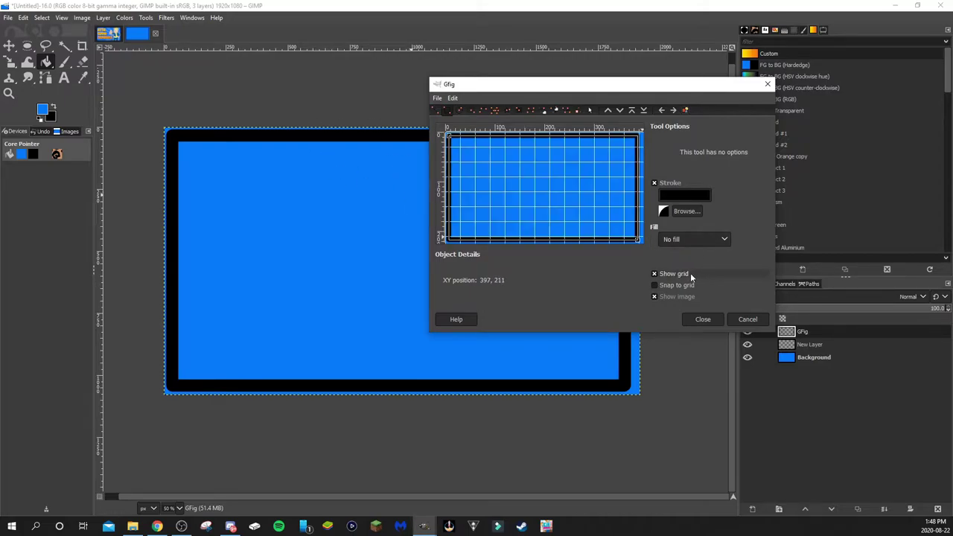
{"action": "left_click", "coordinate": [689, 272]}
{"action": "left_click", "coordinate": [690, 273]}
{"action": "left_click", "coordinate": [690, 273]}
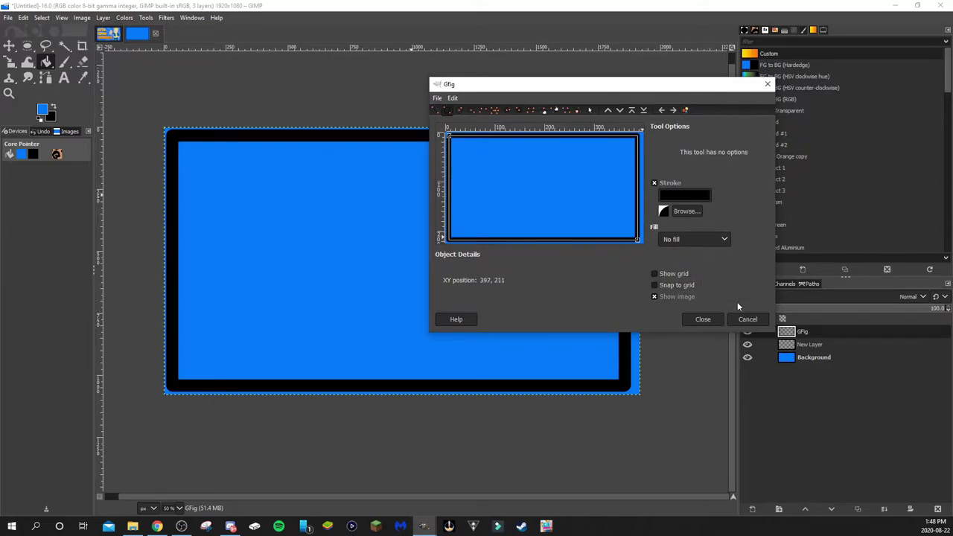
{"action": "left_click", "coordinate": [688, 297]}
{"action": "left_click", "coordinate": [687, 297]}
{"action": "left_click", "coordinate": [703, 319]}
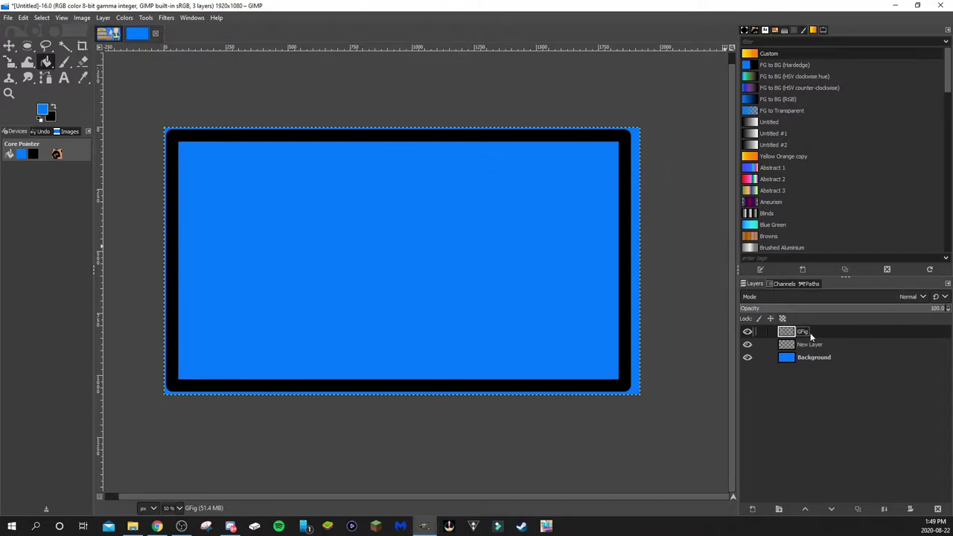
- Scale the GFig border layer to 2014 × 1144 px so it fully frames the canvas
{"action": "left_click", "coordinate": [11, 64]}
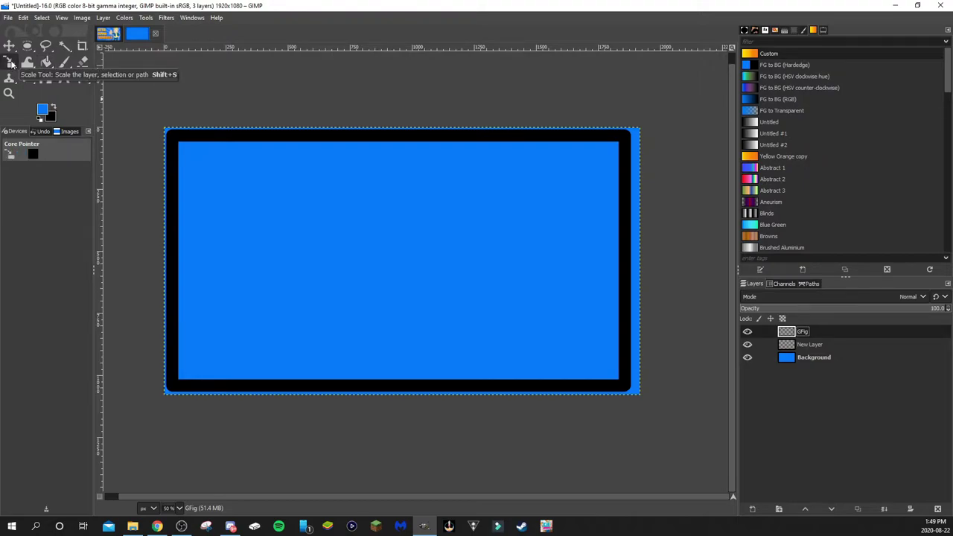
{"action": "left_click", "coordinate": [11, 63]}
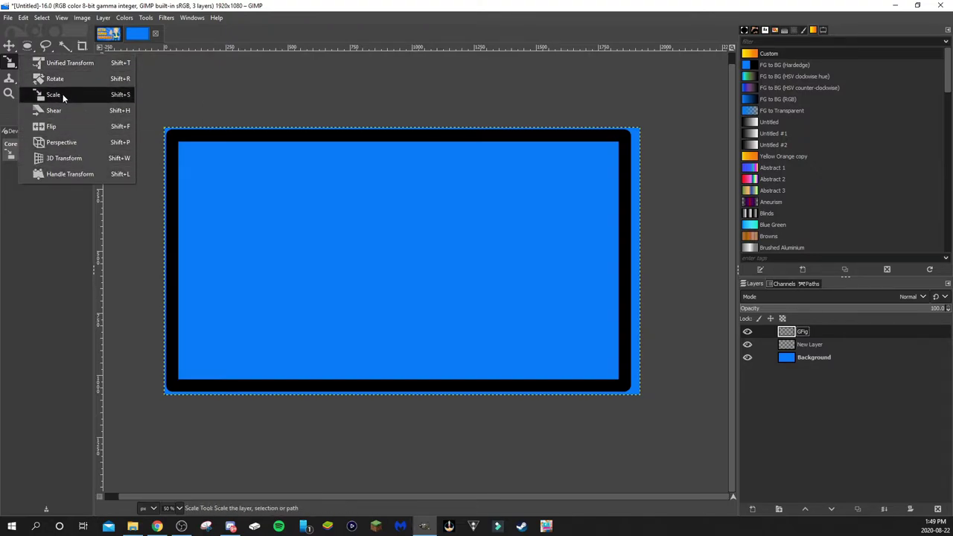
{"action": "left_click", "coordinate": [63, 97]}
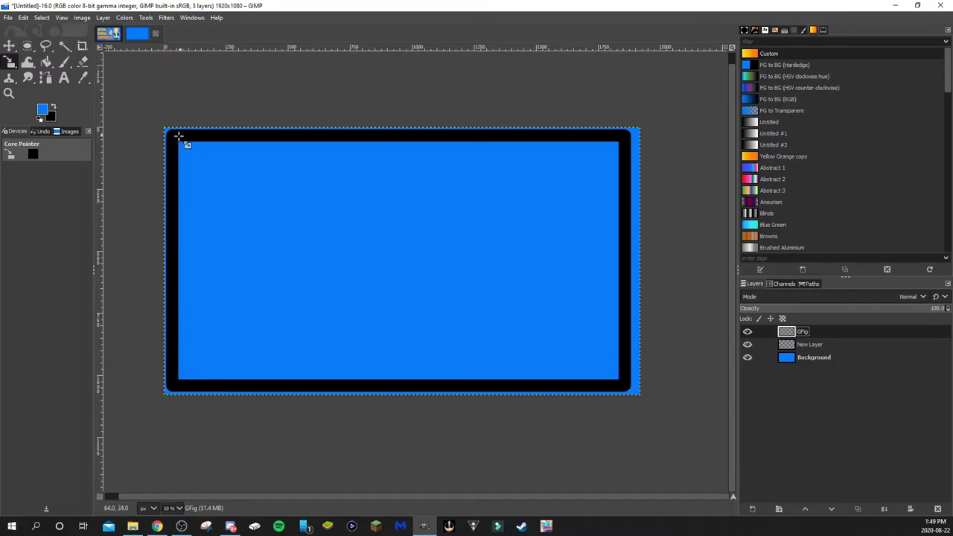
{"action": "left_click_drag", "start_coordinate": [179, 137], "coordinate": [172, 137]}
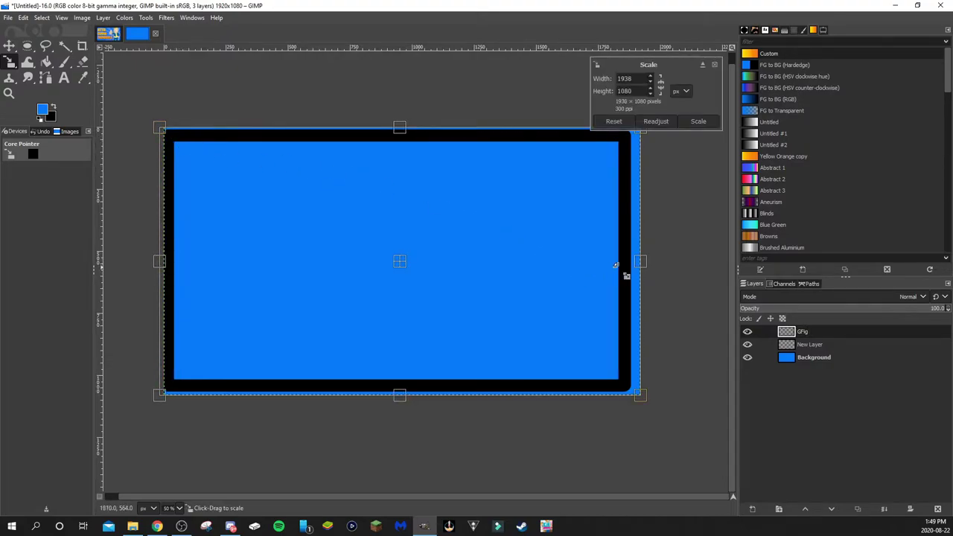
{"action": "left_click_drag", "start_coordinate": [640, 262], "coordinate": [654, 262]}
{"action": "left_click_drag", "start_coordinate": [406, 395], "coordinate": [407, 400]}
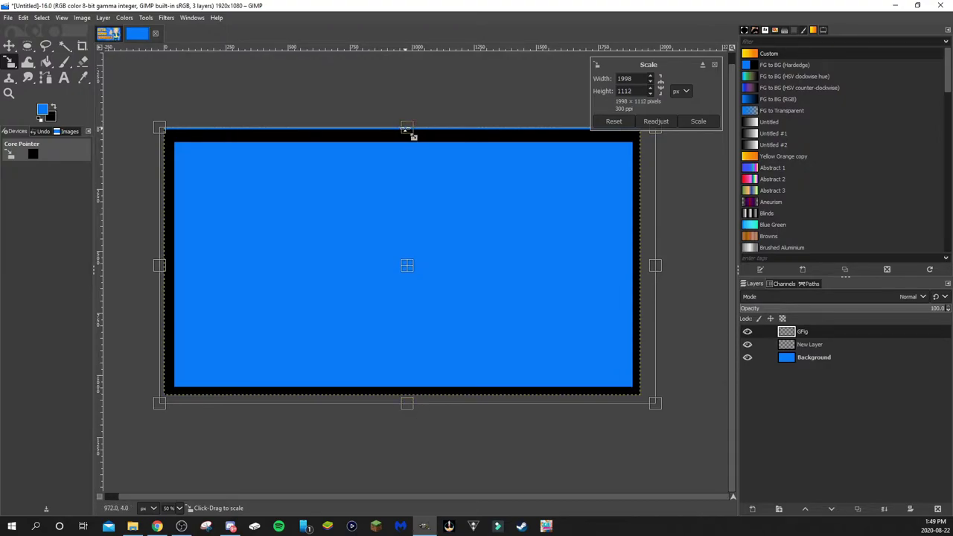
{"action": "left_click_drag", "start_coordinate": [412, 134], "coordinate": [413, 124]}
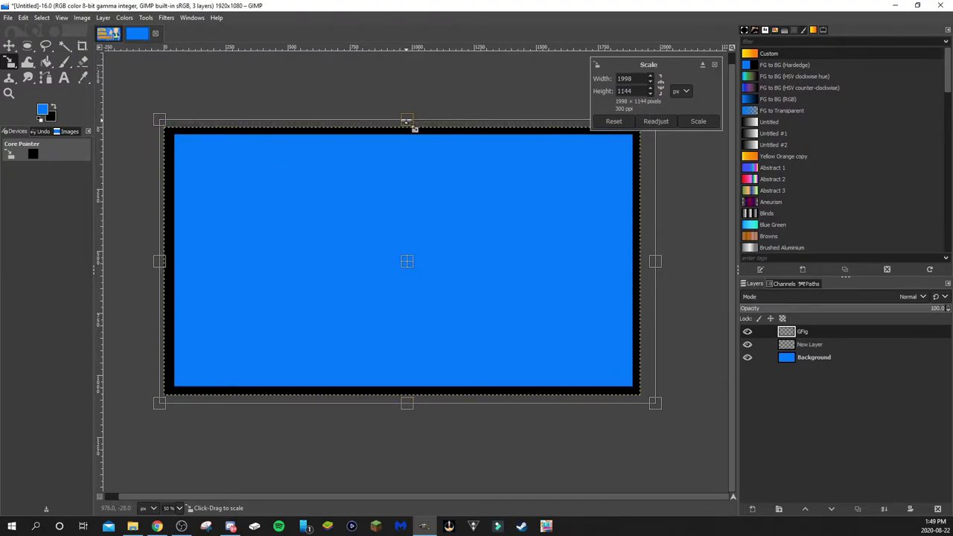
{"action": "left_click_drag", "start_coordinate": [163, 262], "coordinate": [159, 262]}
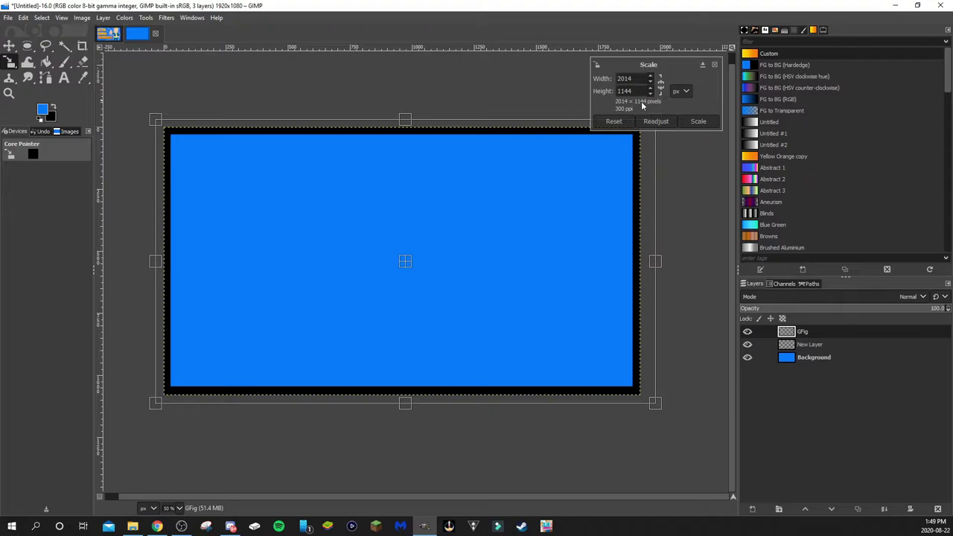
{"action": "left_click", "coordinate": [661, 86]}
{"action": "left_click", "coordinate": [698, 121]}
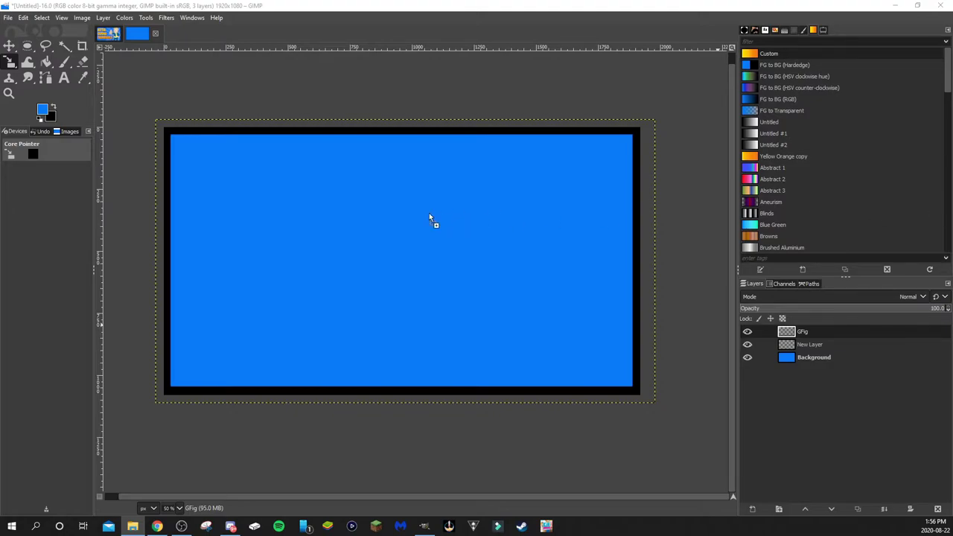
- Add sunburst.png and Vault-boy.webp as layers, then hide the sunburst layer
{"action": "left_click_drag", "start_coordinate": [428, 214], "coordinate": [446, 221]}
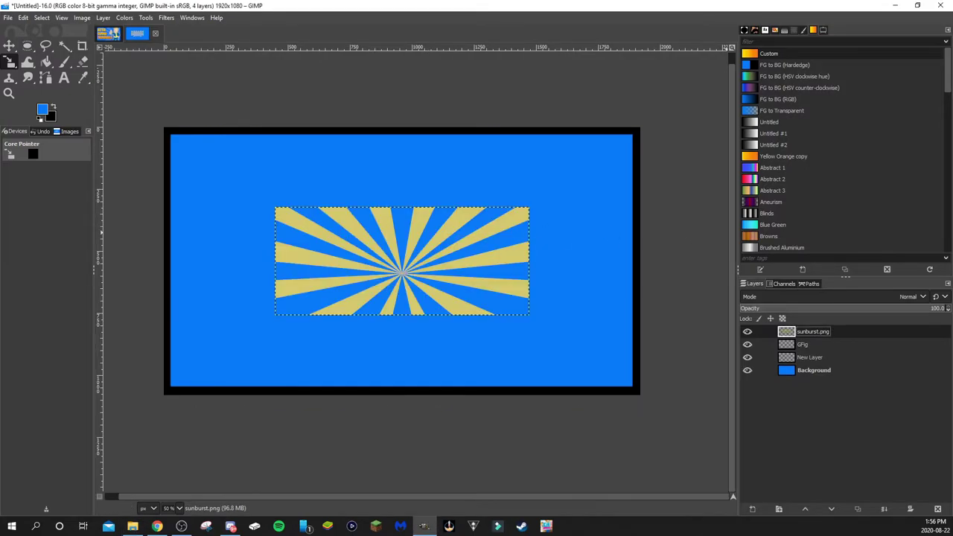
{"action": "left_click_drag", "start_coordinate": [413, 274], "coordinate": [411, 273]}
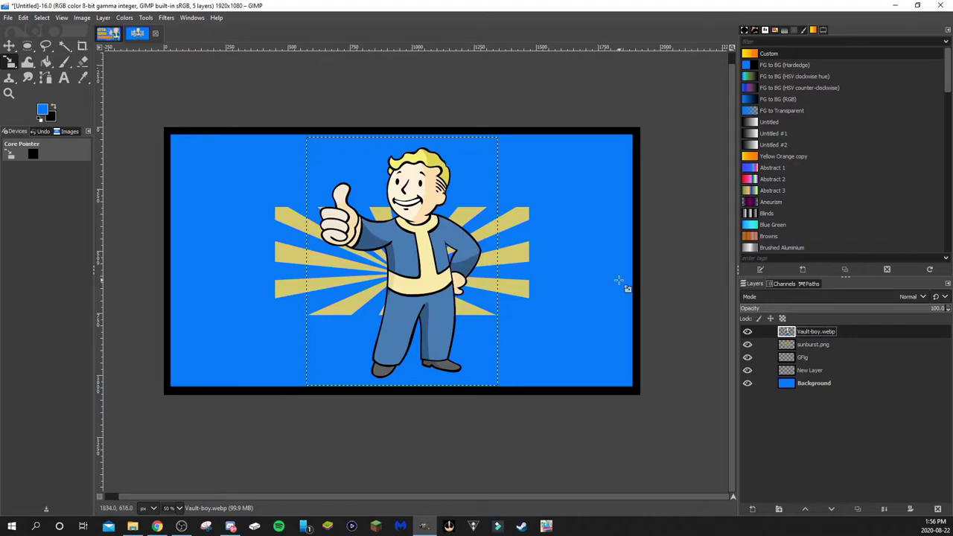
{"action": "left_click", "coordinate": [158, 526]}
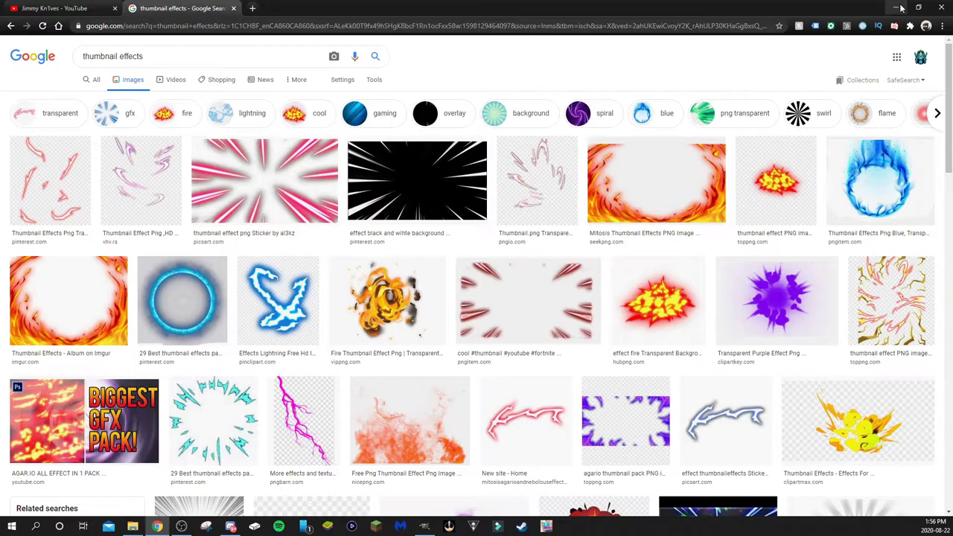
{"action": "left_click", "coordinate": [898, 7]}
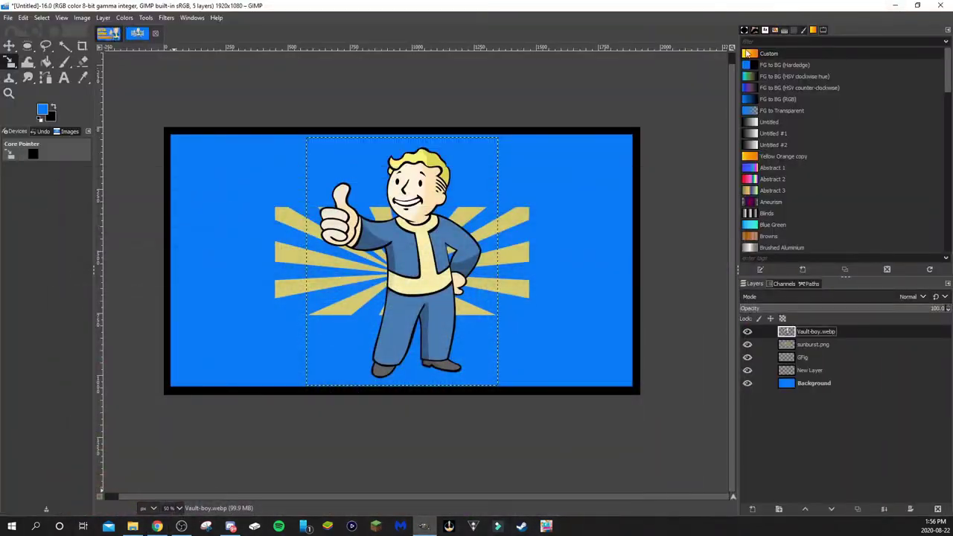
{"action": "left_click", "coordinate": [748, 345]}
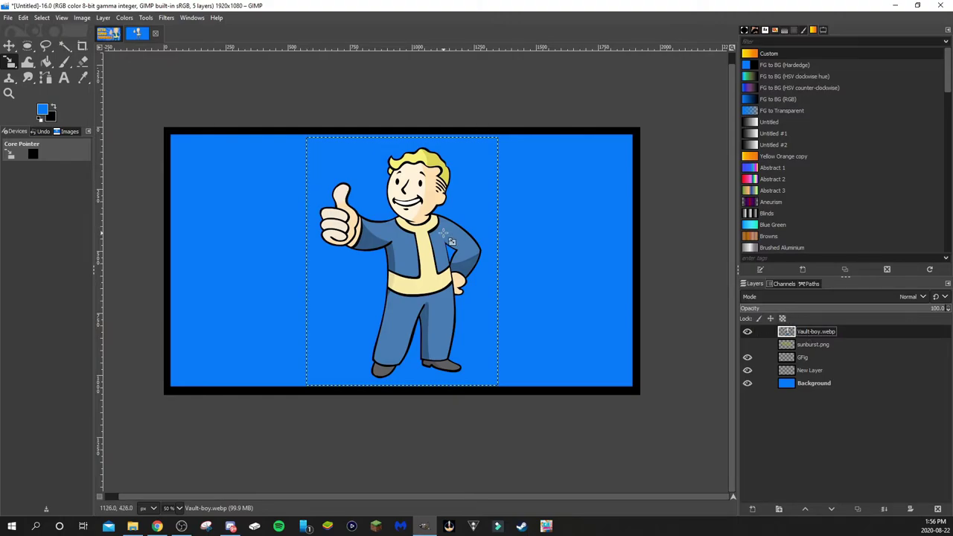
- Select Vault Boy's outline via Alpha to Selection, add a new layer, and grow the selection 10 px
{"action": "right_click", "coordinate": [810, 331]}
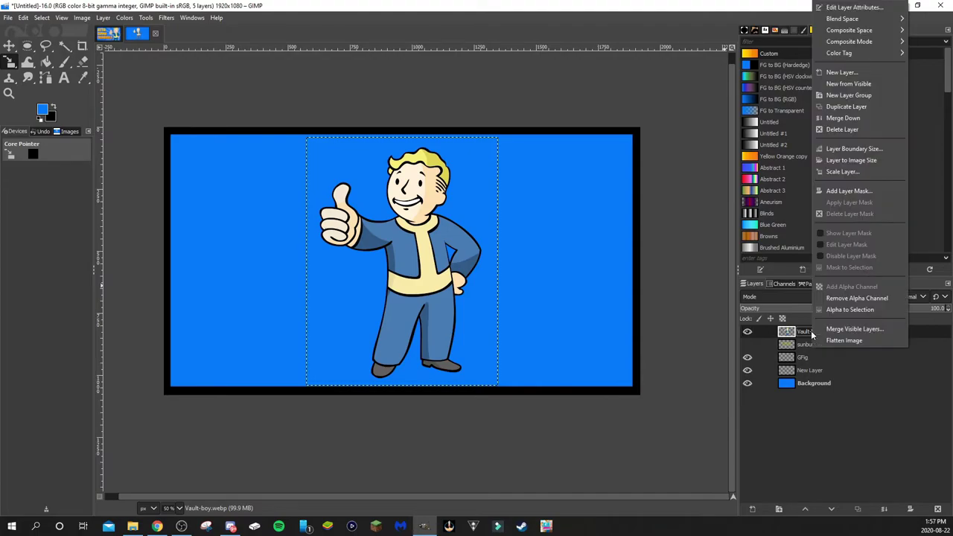
{"action": "left_click", "coordinate": [881, 310]}
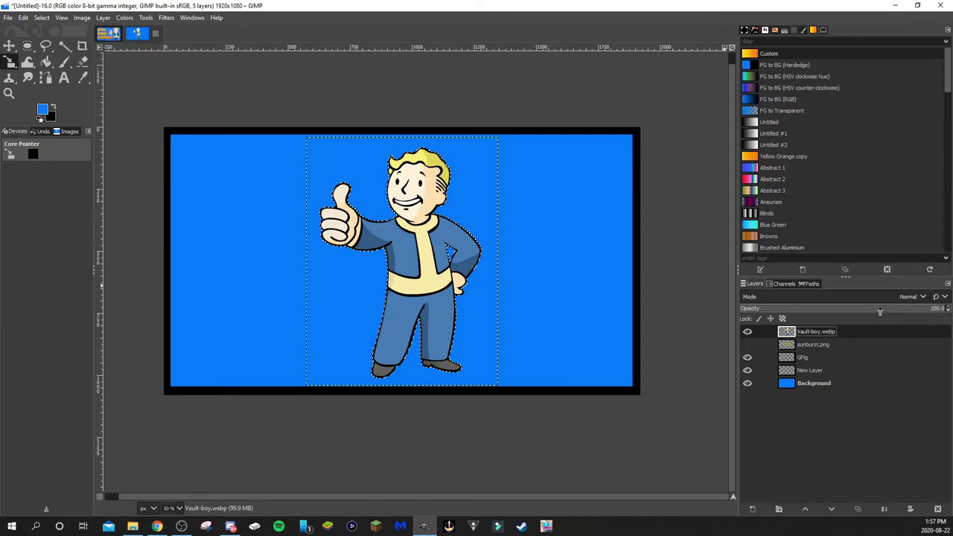
{"action": "left_click", "coordinate": [751, 509]}
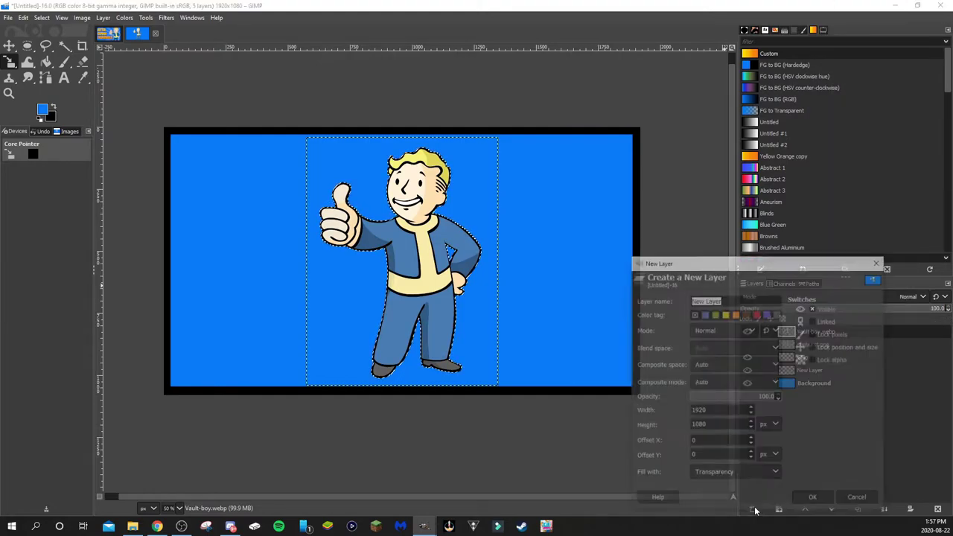
{"action": "left_click", "coordinate": [804, 492]}
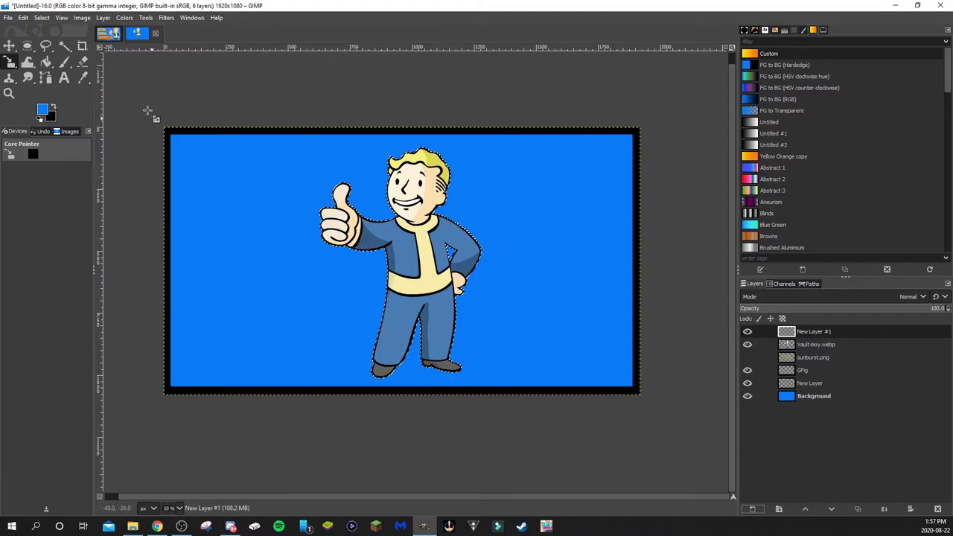
{"action": "left_click", "coordinate": [45, 20]}
{"action": "left_click", "coordinate": [67, 151]}
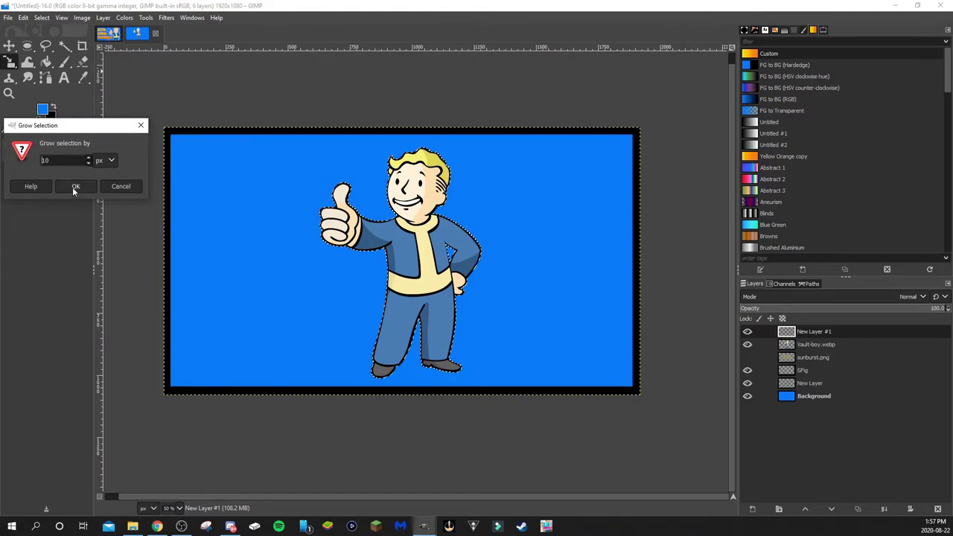
{"action": "left_click", "coordinate": [74, 186]}
- Bucket-fill the grown selection with white on the new layer
{"action": "scroll", "coordinate": [370, 227], "scroll_direction": "up", "scroll_amount": 6}
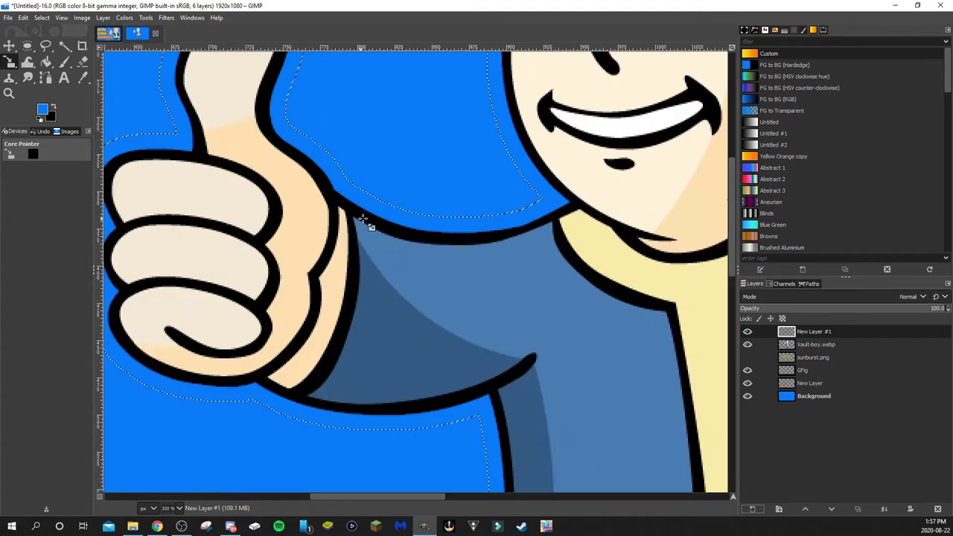
{"action": "scroll", "coordinate": [374, 197], "scroll_direction": "down", "scroll_amount": 6}
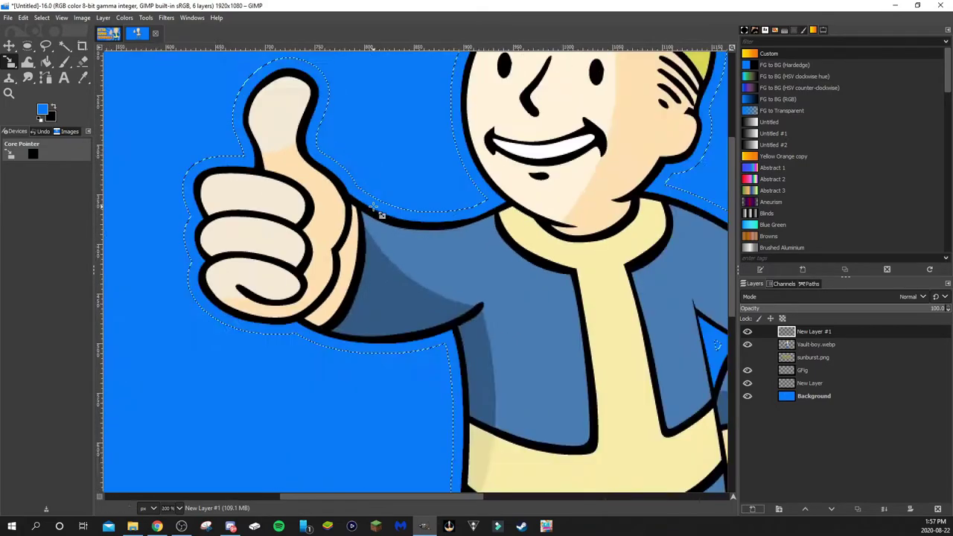
{"action": "left_click", "coordinate": [46, 64]}
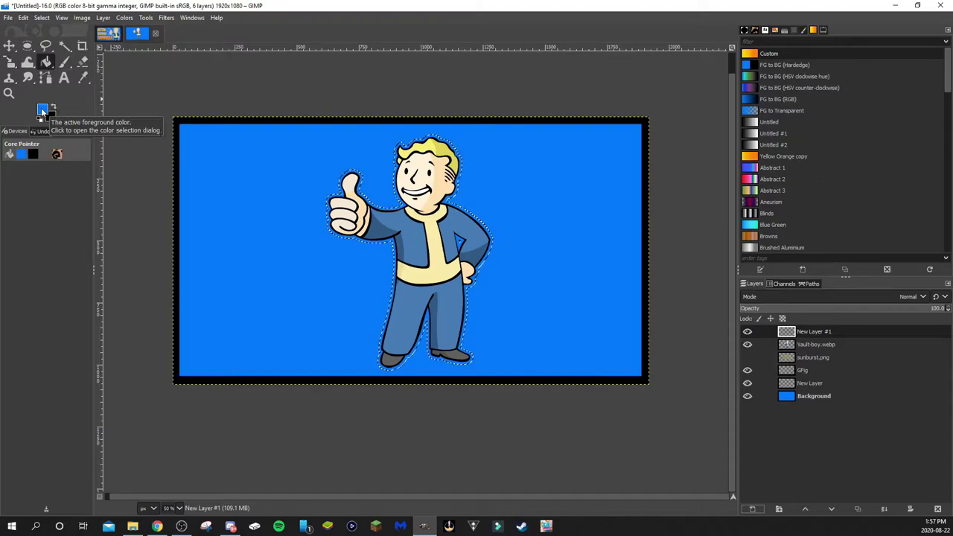
{"action": "left_click", "coordinate": [43, 109]}
{"action": "left_click_drag", "start_coordinate": [559, 143], "coordinate": [548, 95]}
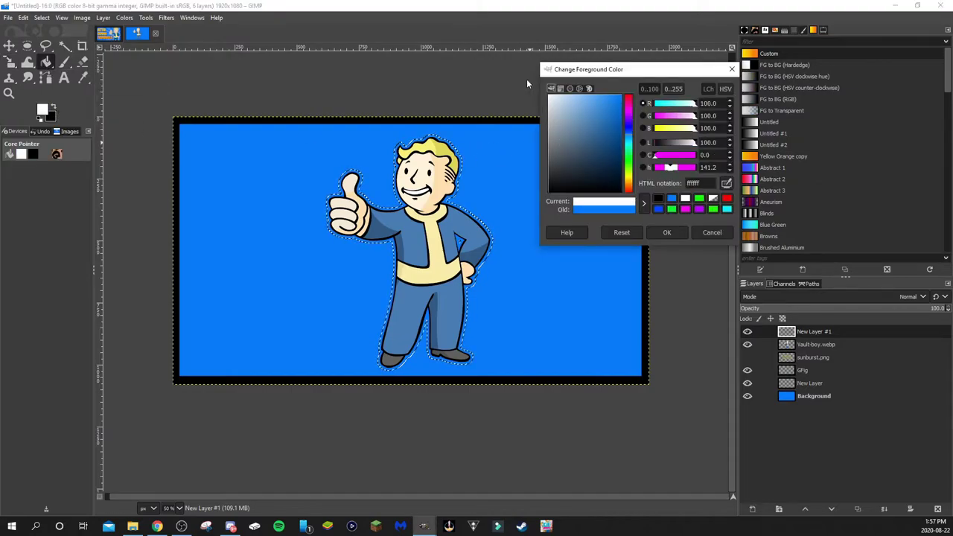
{"action": "left_click", "coordinate": [666, 232]}
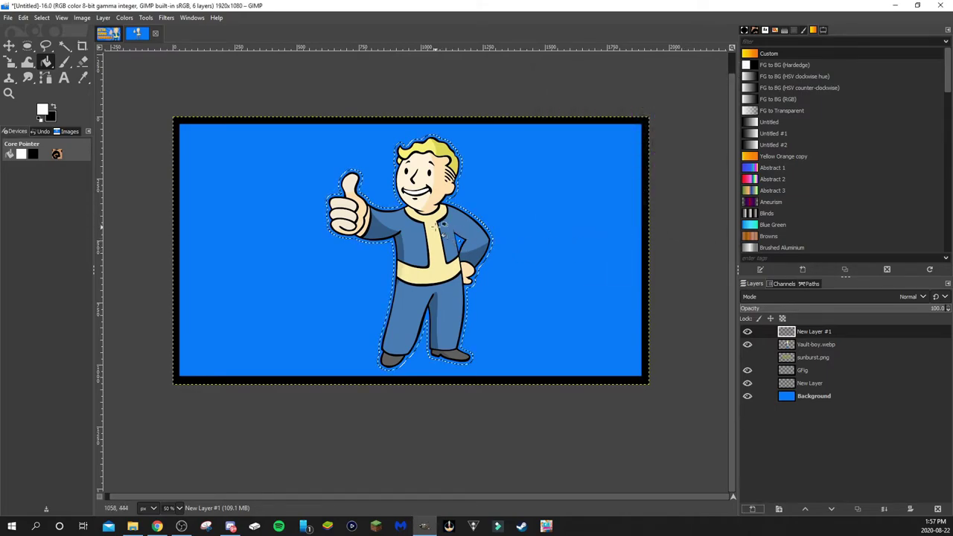
{"action": "left_click", "coordinate": [432, 225]}
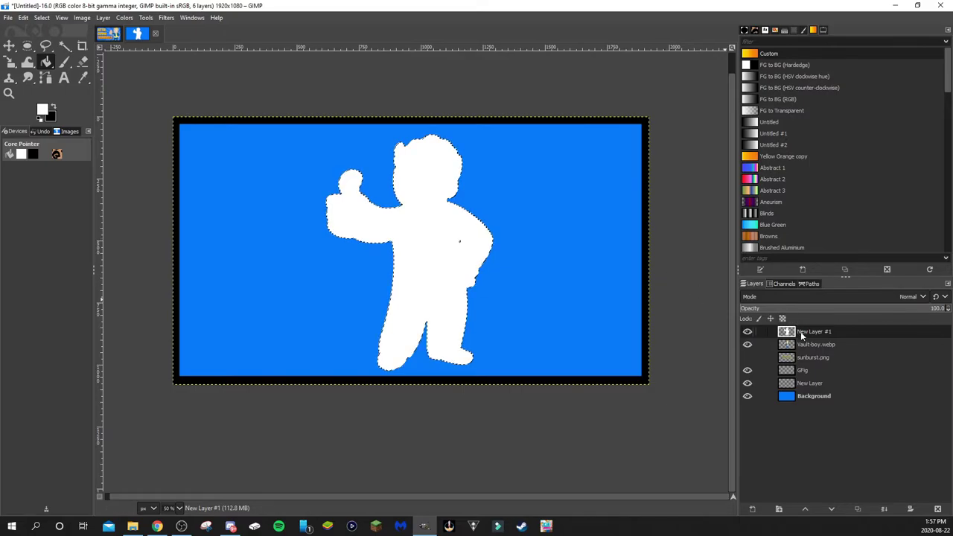
- Move New Layer #1 beneath Vault-boy.webp and clear the selection
{"action": "mouse_move", "coordinate": [806, 332]}
{"action": "left_mouse_down"}
{"action": "mouse_move", "coordinate": [817, 334]}
{"action": "mouse_move", "coordinate": [815, 346]}
{"action": "left_mouse_up"}
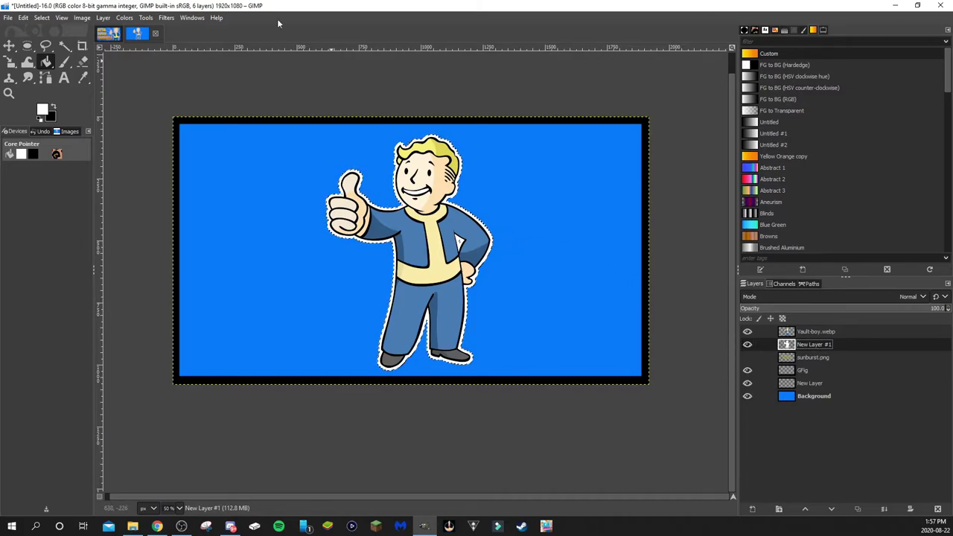
{"action": "scroll", "coordinate": [515, 246], "scroll_direction": "up", "scroll_amount": 6, "text": "ctrl"}
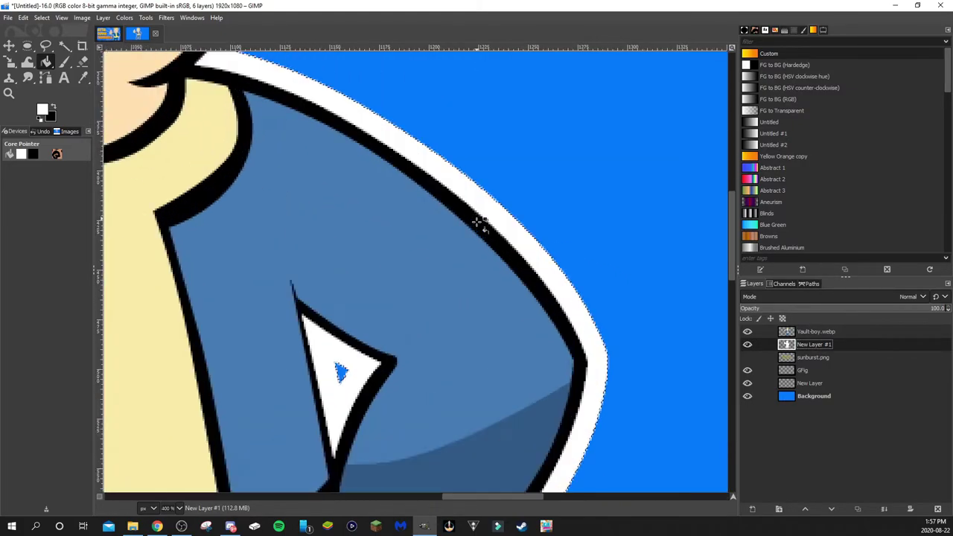
{"action": "scroll", "coordinate": [524, 242], "scroll_direction": "down", "scroll_amount": 6, "text": "ctrl"}
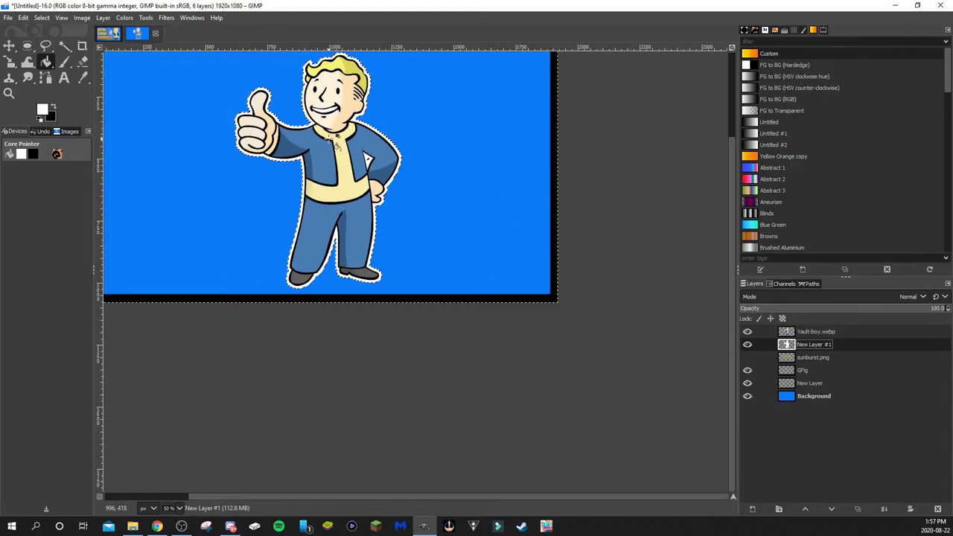
{"action": "key", "text": "shift+j"}
{"action": "scroll", "coordinate": [335, 217], "scroll_direction": "down", "scroll_amount": 1, "text": "ctrl"}
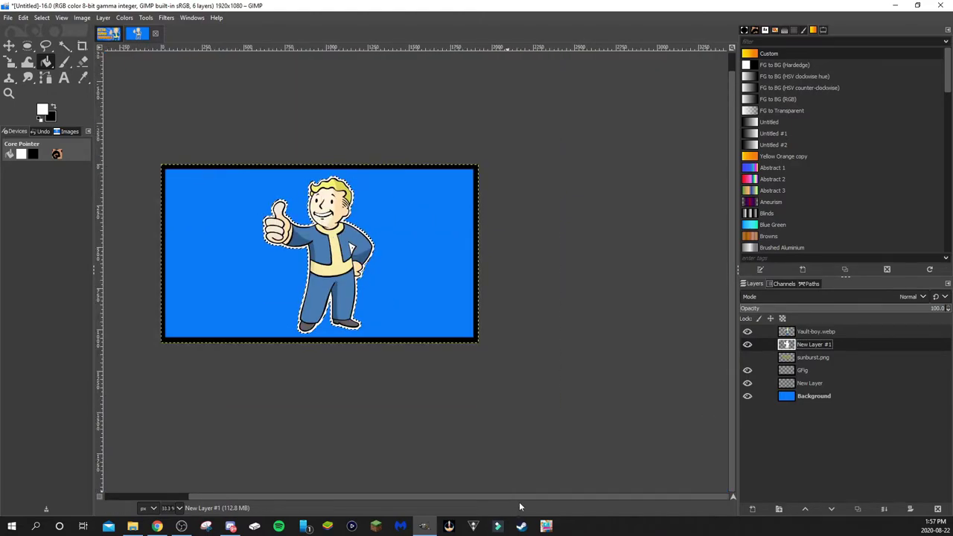
{"action": "scroll", "coordinate": [514, 496], "scroll_direction": "left", "scroll_amount": 3}
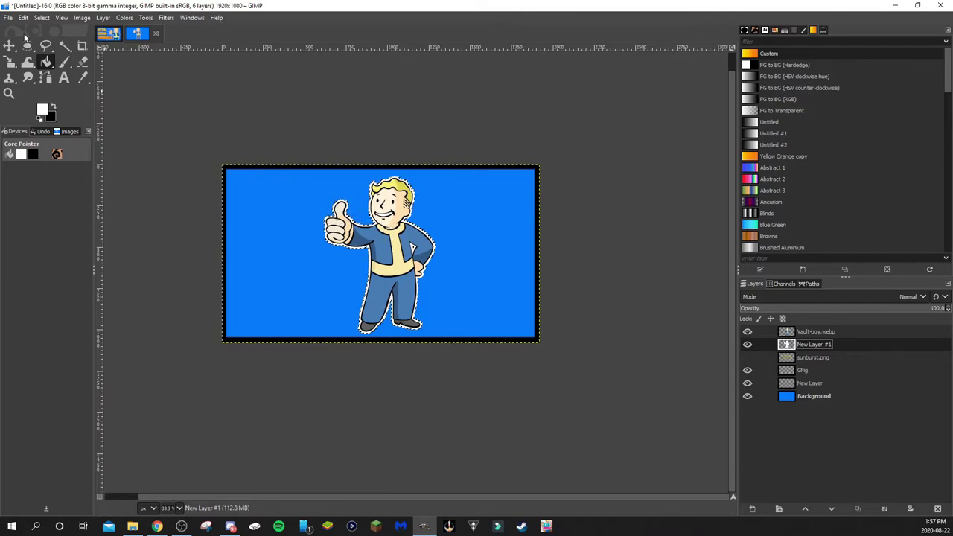
{"action": "left_click", "coordinate": [61, 17]}
{"action": "mouse_move", "coordinate": [41, 17]}
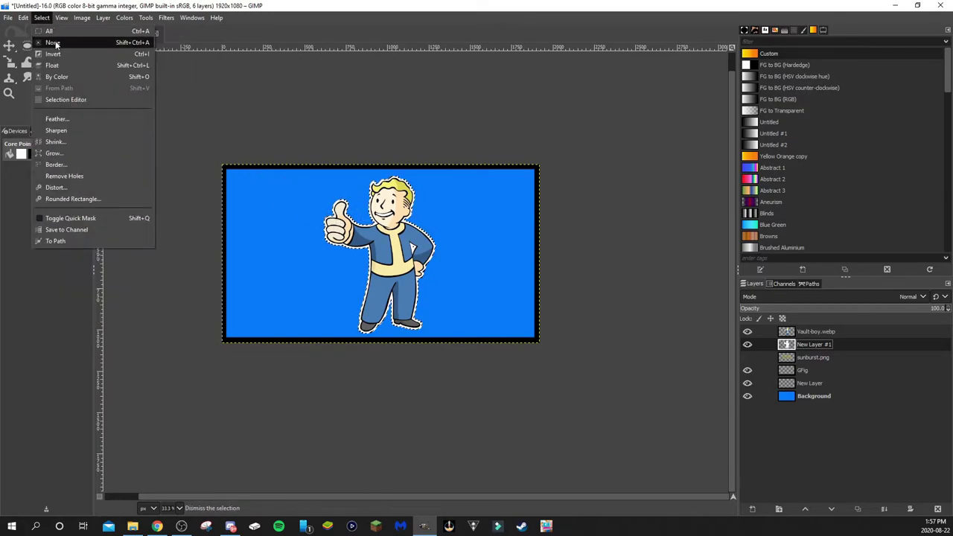
{"action": "left_click", "coordinate": [61, 31]}
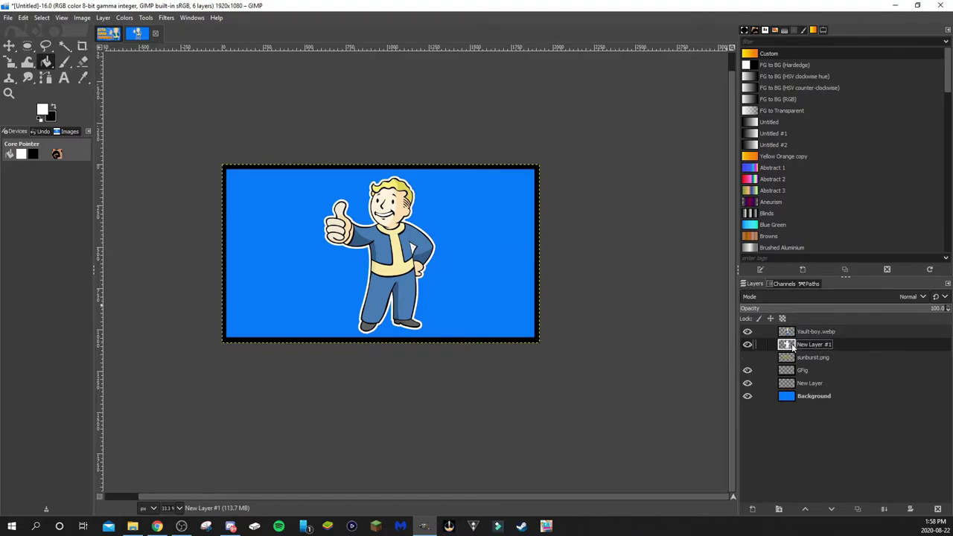
- Apply a Gaussian blur of size 13.35 to New Layer #1, comparing preview on and off
{"action": "left_click", "coordinate": [167, 18]}
{"action": "mouse_move", "coordinate": [201, 83]}
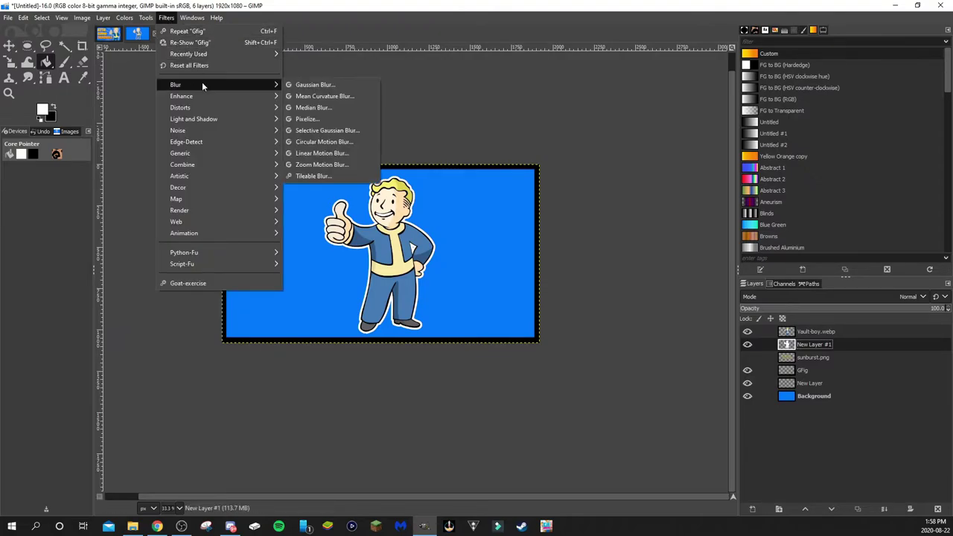
{"action": "left_click", "coordinate": [334, 85]}
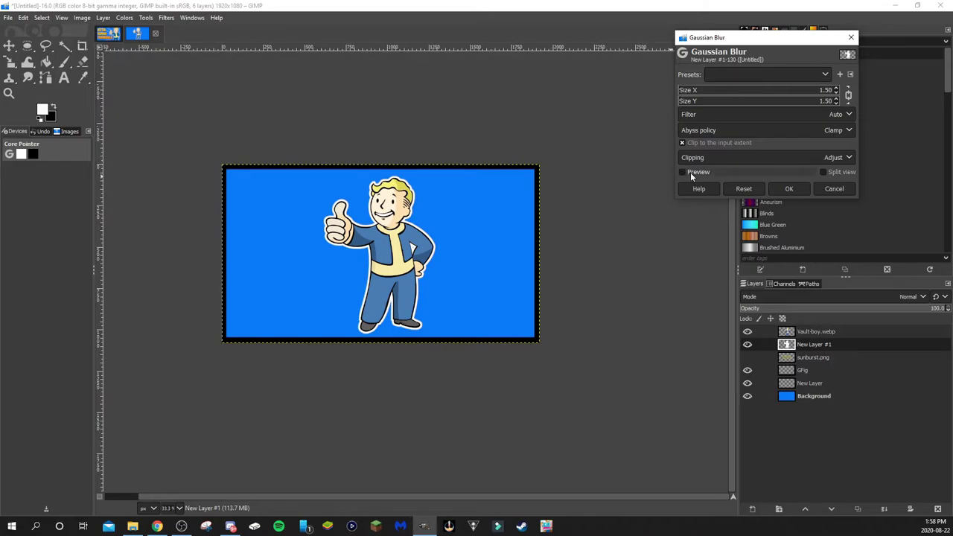
{"action": "left_click", "coordinate": [683, 93]}
{"action": "left_click_drag", "start_coordinate": [683, 95], "coordinate": [697, 92]}
{"action": "left_click", "coordinate": [693, 173]}
{"action": "left_click", "coordinate": [693, 173]}
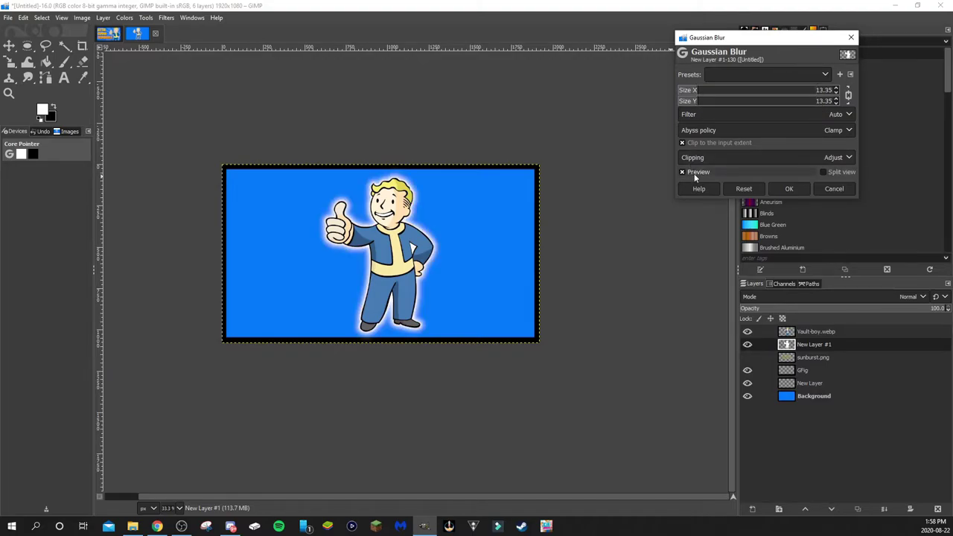
{"action": "left_click", "coordinate": [789, 189]}
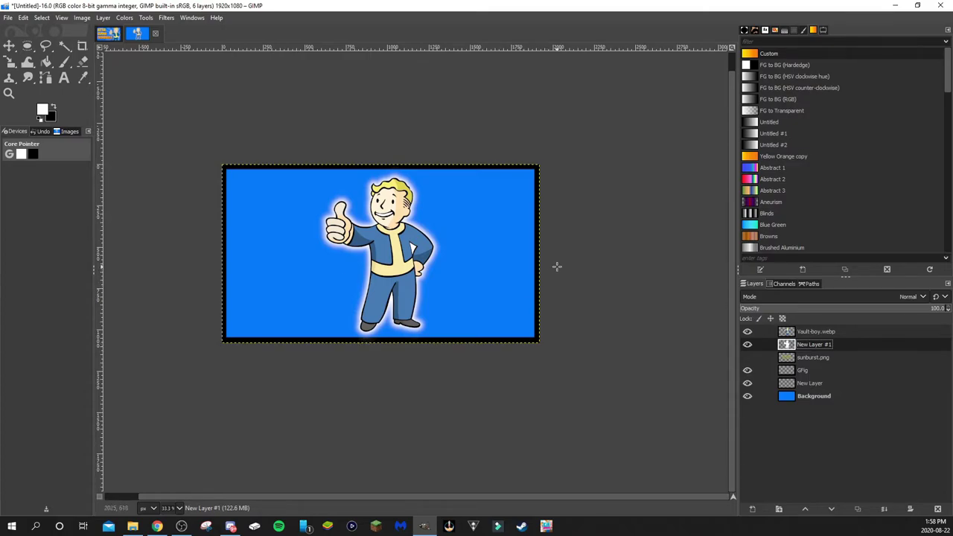
- Add a drop shadow to New Layer #1 with X/Y 20, blur 10, opacity about 1.18
{"action": "left_click", "coordinate": [110, 34]}
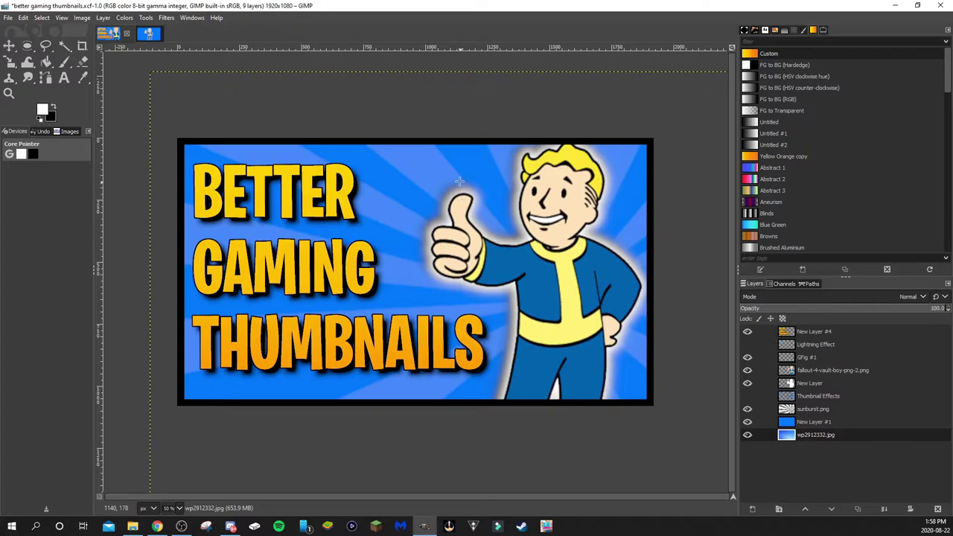
{"action": "left_click", "coordinate": [148, 34]}
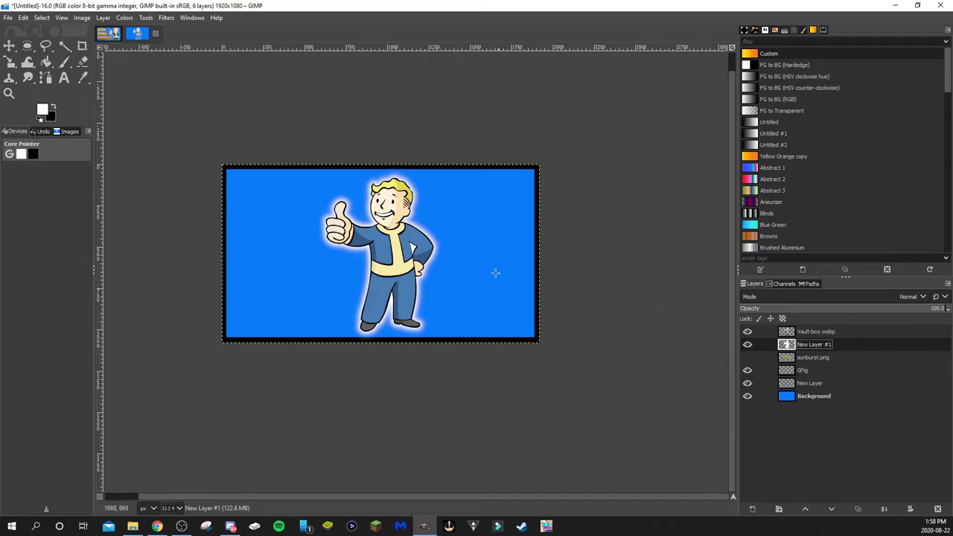
{"action": "left_click", "coordinate": [167, 20]}
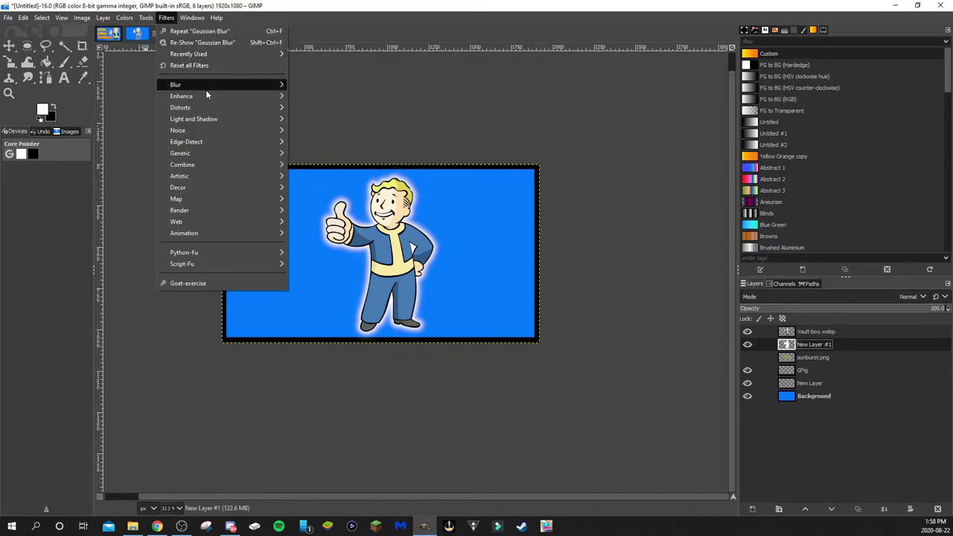
{"action": "mouse_move", "coordinate": [211, 119]}
{"action": "left_click", "coordinate": [344, 183]}
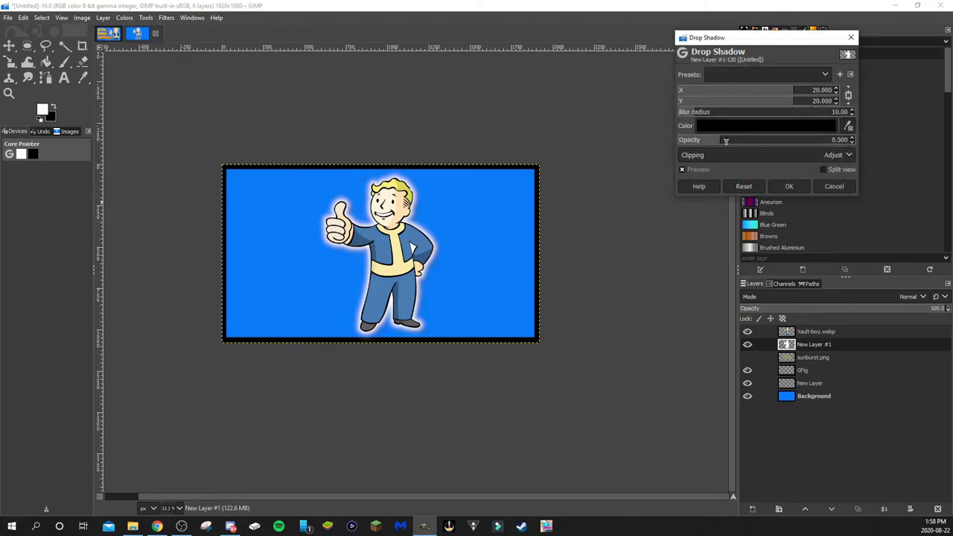
{"action": "left_click_drag", "start_coordinate": [726, 141], "coordinate": [778, 155]}
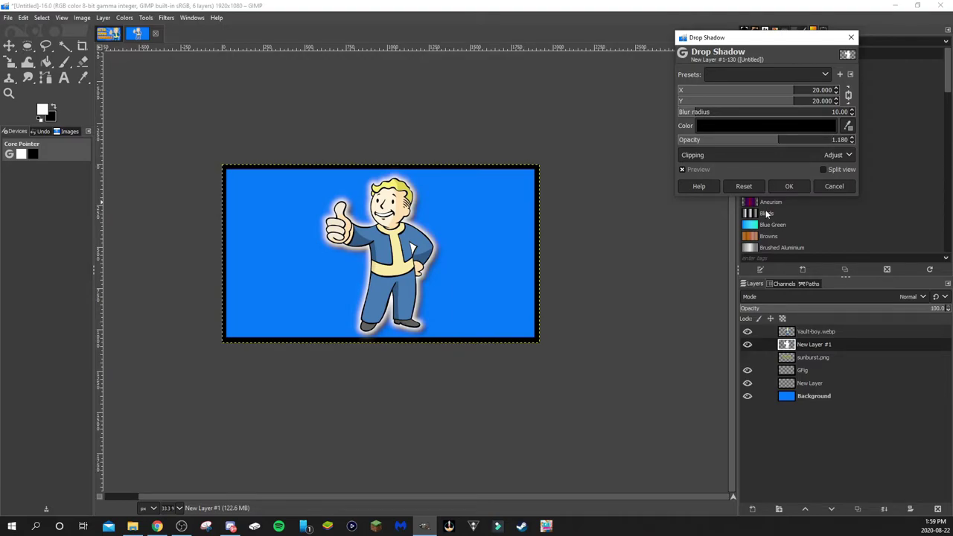
{"action": "left_click", "coordinate": [791, 186]}
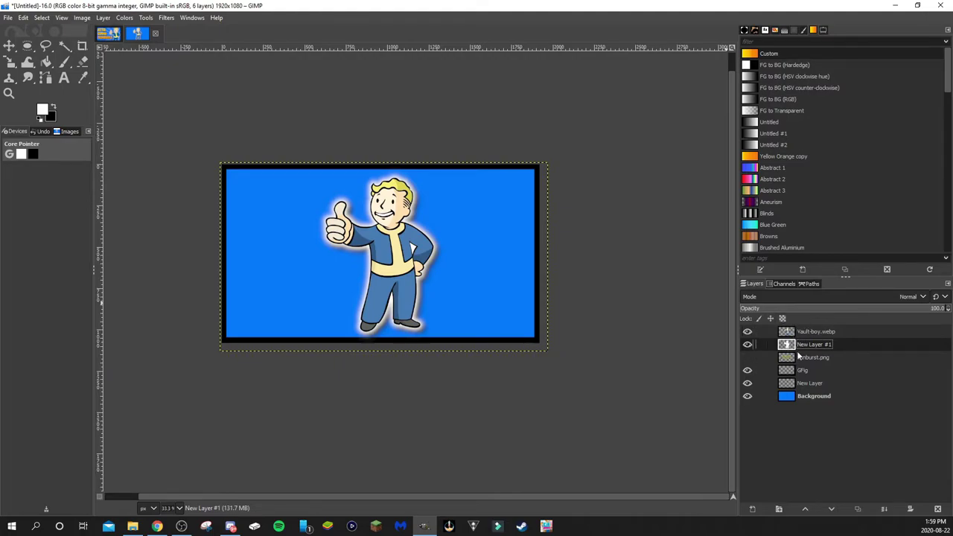
- Merge the Vault-boy.webp layer down into New Layer #1 and check the result by toggling its visibility
{"action": "left_click", "coordinate": [811, 332]}
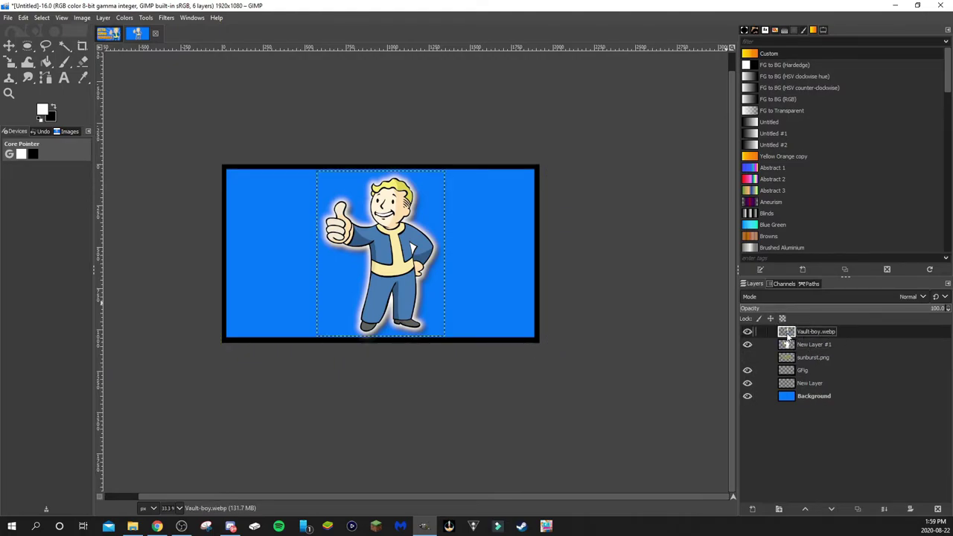
{"action": "right_click", "coordinate": [825, 331]}
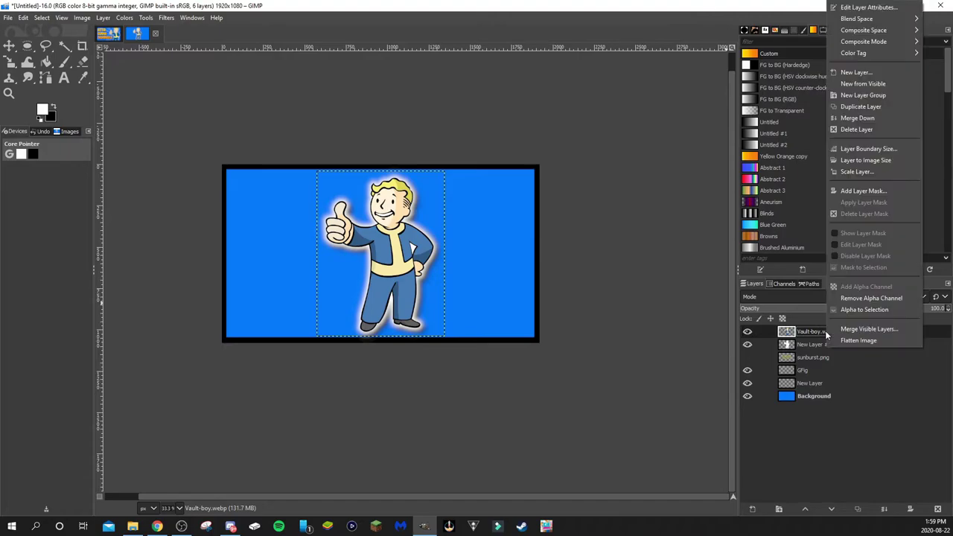
{"action": "left_click", "coordinate": [858, 117]}
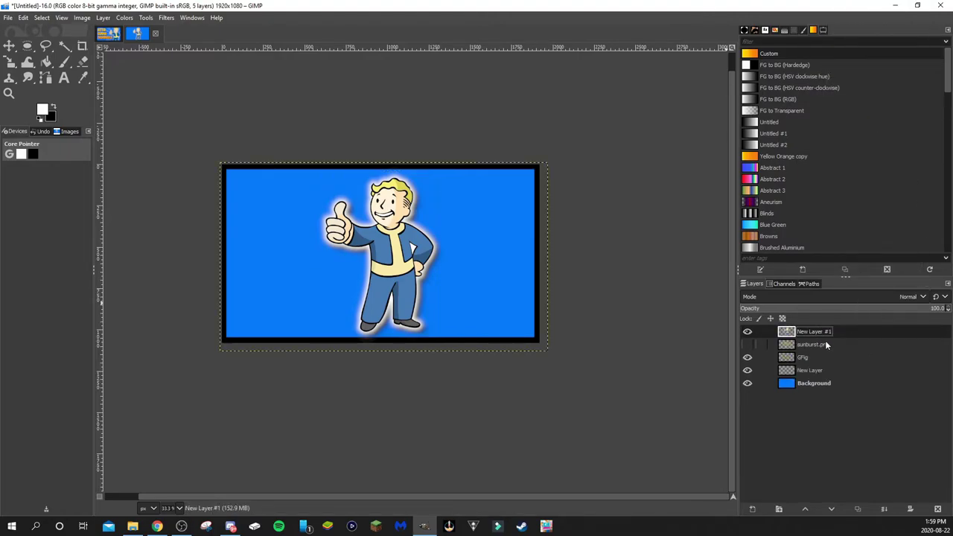
{"action": "left_click", "coordinate": [746, 332]}
{"action": "left_click", "coordinate": [747, 332]}
{"action": "left_click", "coordinate": [747, 332]}
{"action": "left_click", "coordinate": [746, 332]}
- Move the Vault Boy figure to the lower right and raise the GFig layer to the top
{"action": "key", "text": "m"}
{"action": "left_click_drag", "start_coordinate": [428, 276], "coordinate": [492, 288]}
{"action": "left_click_drag", "start_coordinate": [802, 359], "coordinate": [804, 332]}
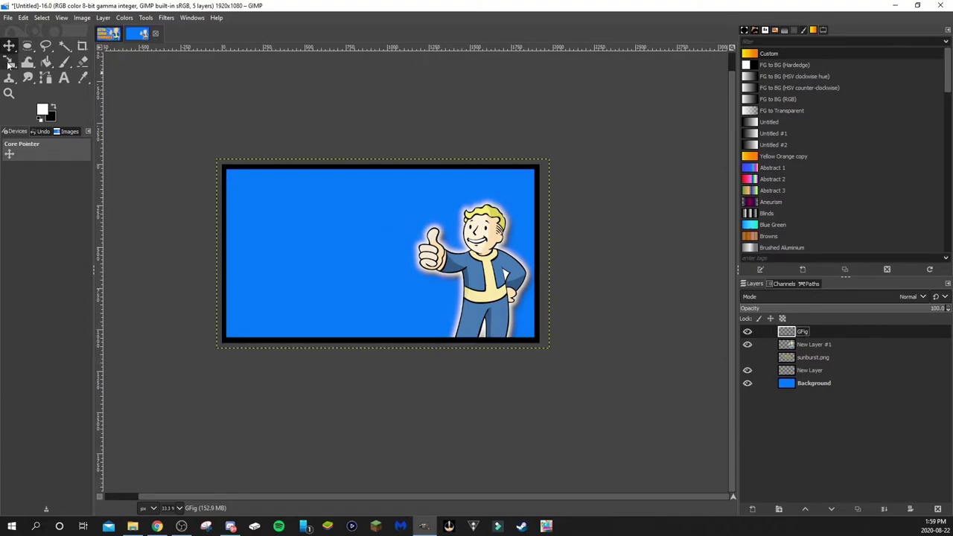
- Scale New Layer #1 up proportionally from its top-left corner with the chain linked
{"action": "left_click", "coordinate": [9, 62]}
{"action": "left_click", "coordinate": [819, 344]}
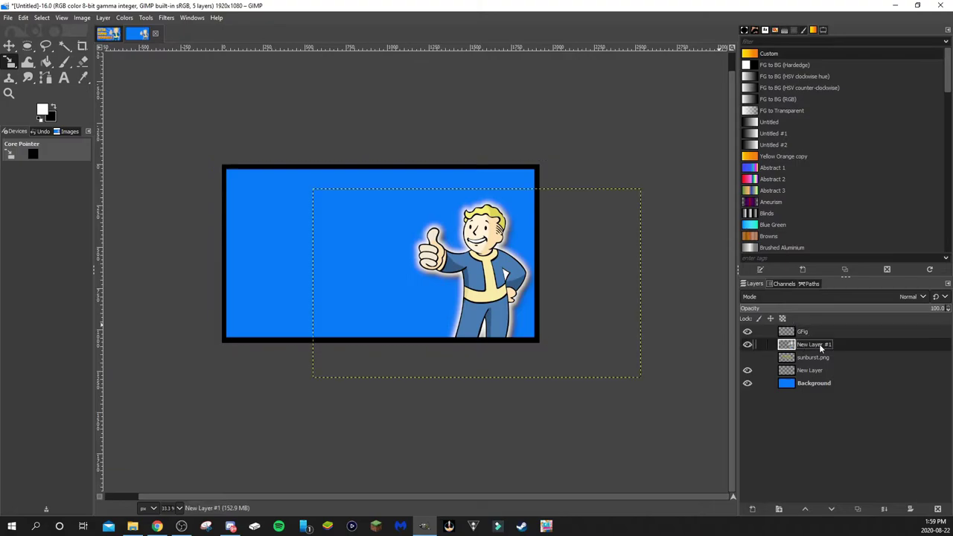
{"action": "left_click", "coordinate": [317, 191]}
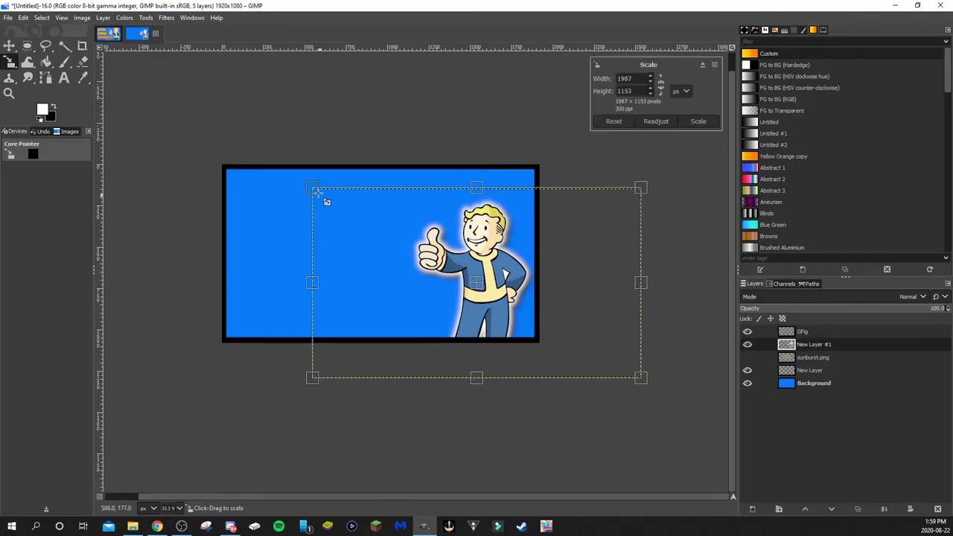
{"action": "left_click_drag", "start_coordinate": [316, 192], "coordinate": [283, 162]}
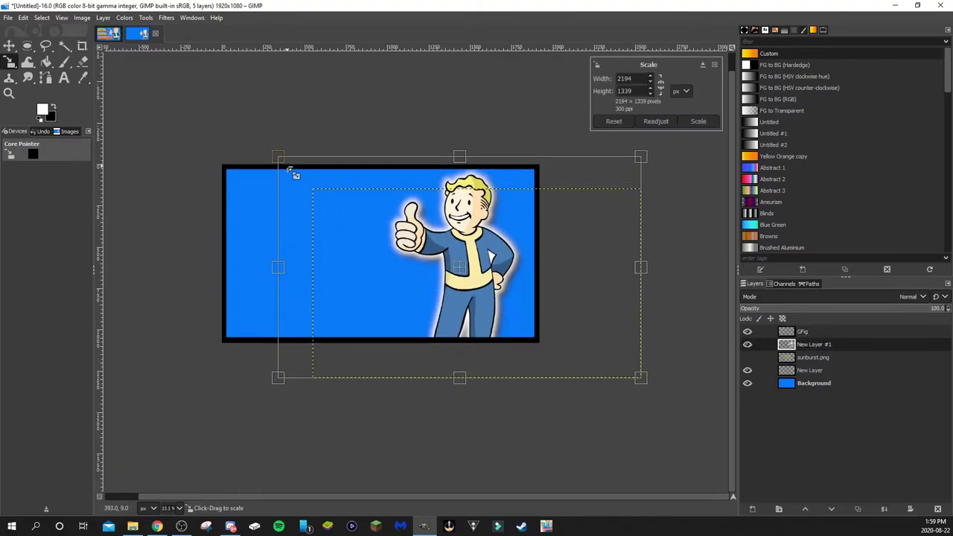
{"action": "key", "text": "ctrl+z"}
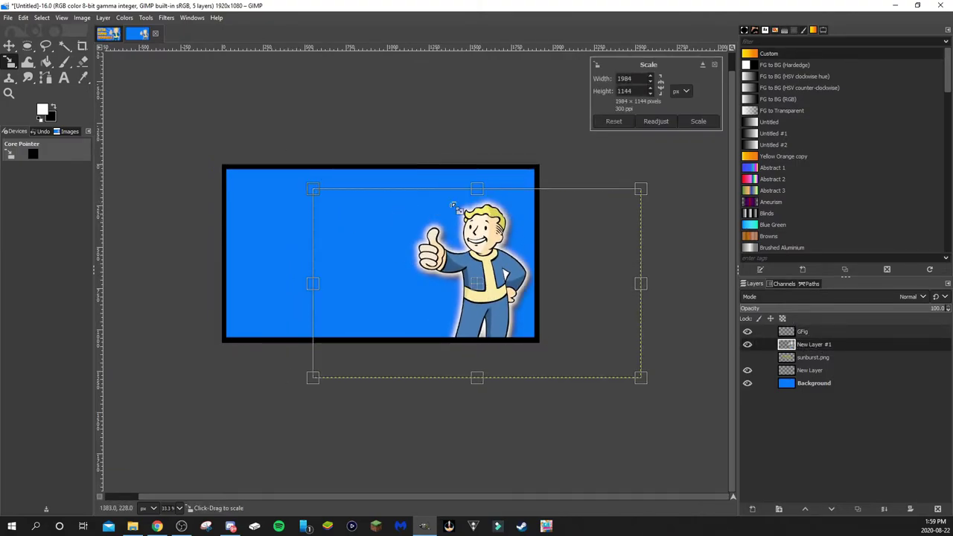
{"action": "left_click", "coordinate": [661, 87]}
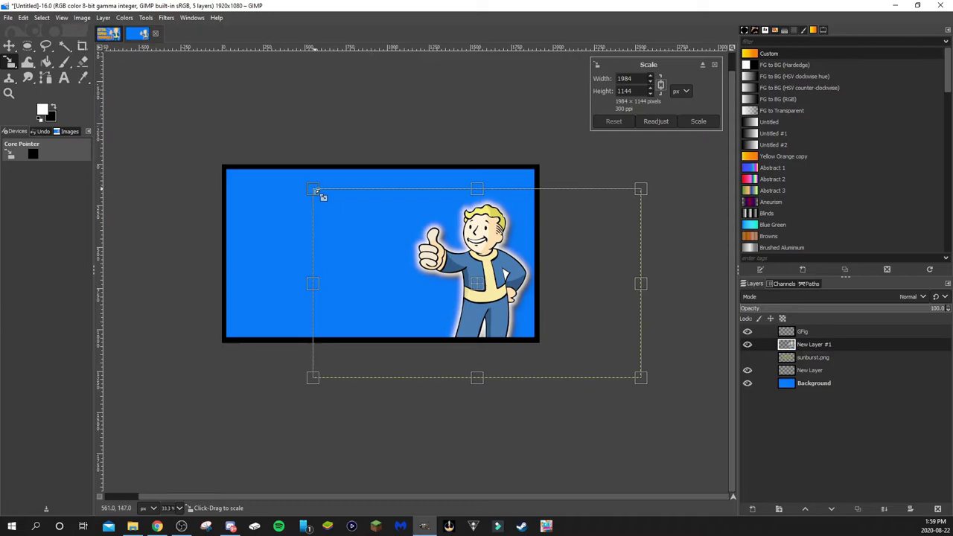
{"action": "left_click_drag", "start_coordinate": [317, 192], "coordinate": [265, 146]}
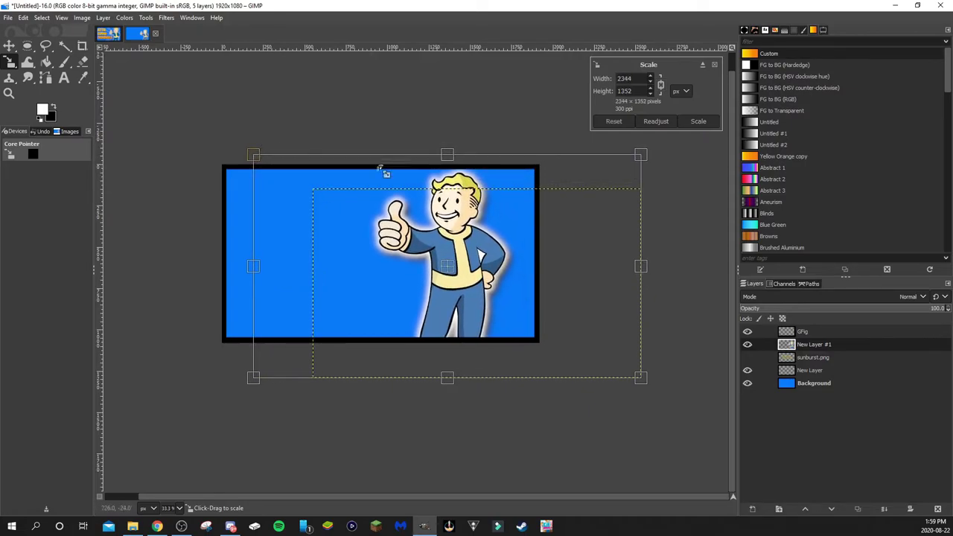
{"action": "left_click", "coordinate": [696, 121]}
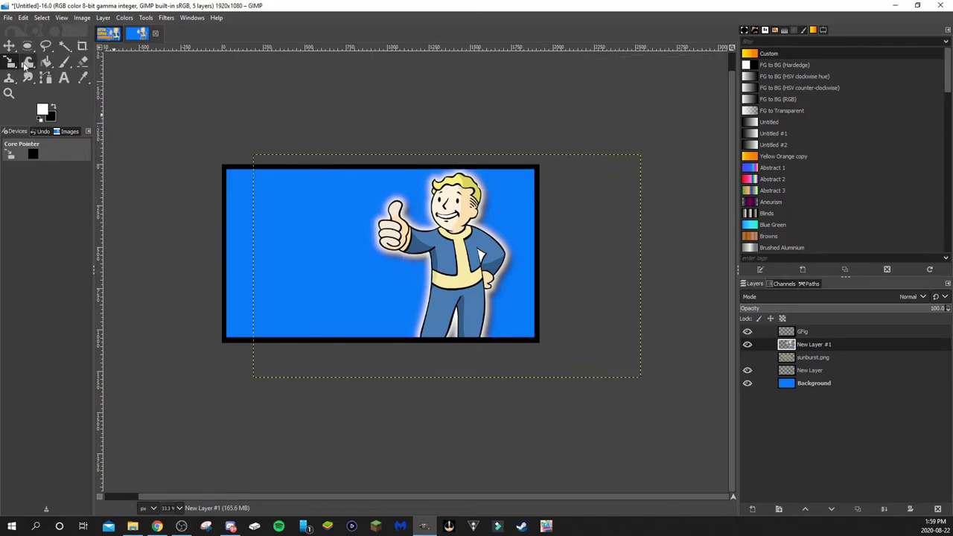
- Shift the figure down and right, then enlarge it further to reach the bottom edge
{"action": "left_click", "coordinate": [9, 46]}
{"action": "left_click_drag", "start_coordinate": [459, 253], "coordinate": [484, 282]}
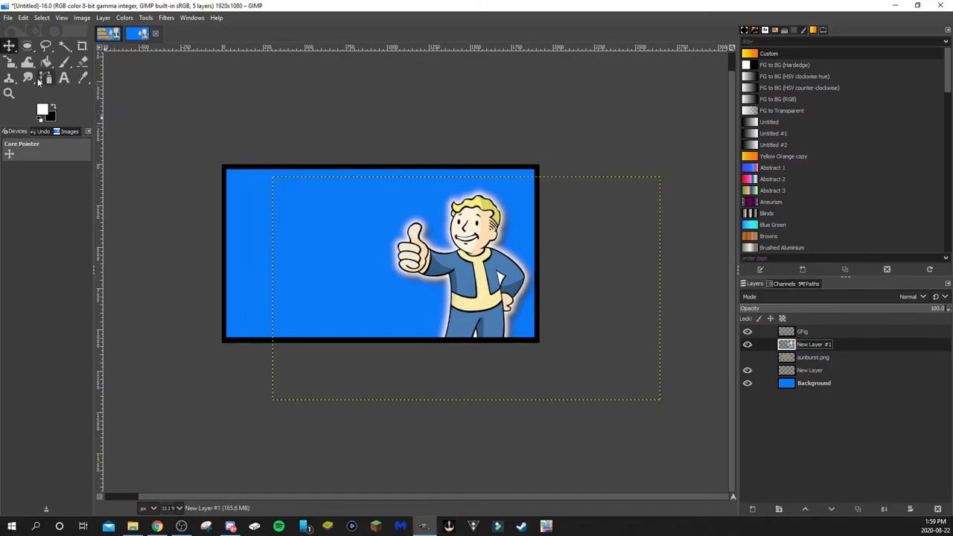
{"action": "left_click", "coordinate": [9, 62]}
{"action": "left_click_drag", "start_coordinate": [355, 207], "coordinate": [290, 164]}
{"action": "left_click", "coordinate": [698, 120]}
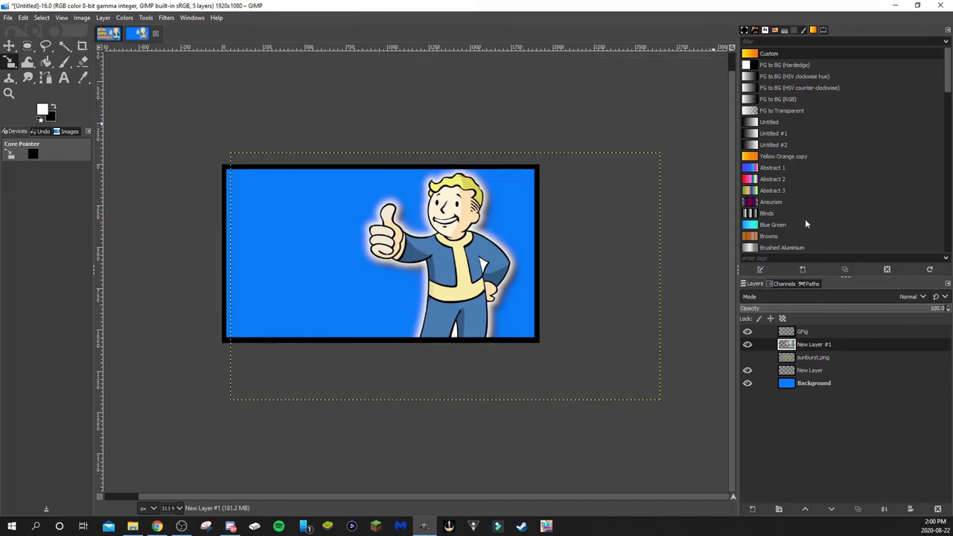
{"action": "key", "text": "m"}
{"action": "key", "text": "Page_Up"}
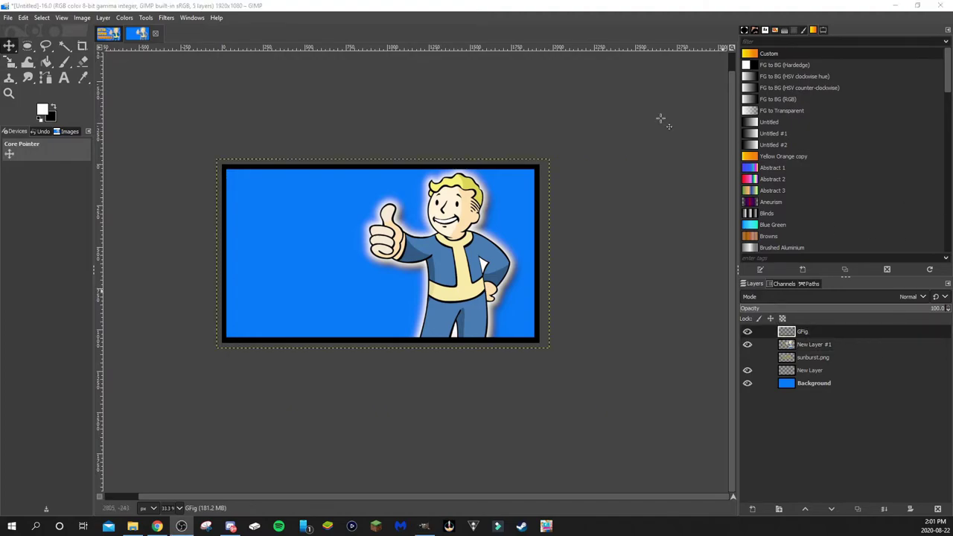
- Add a text layer at the upper left reading BETTER, GAMING, THUMBNAILS on three lines
{"action": "left_click", "coordinate": [64, 80]}
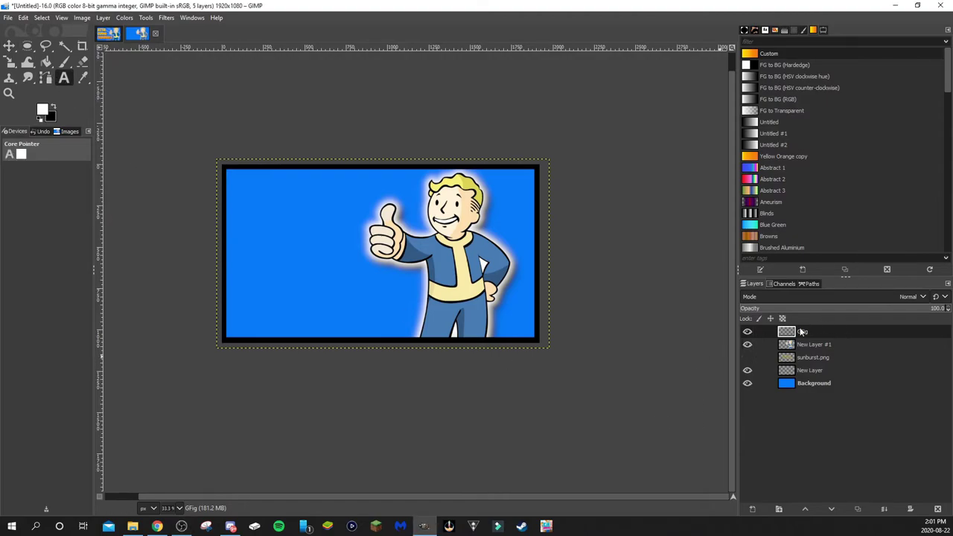
{"action": "left_click", "coordinate": [247, 188]}
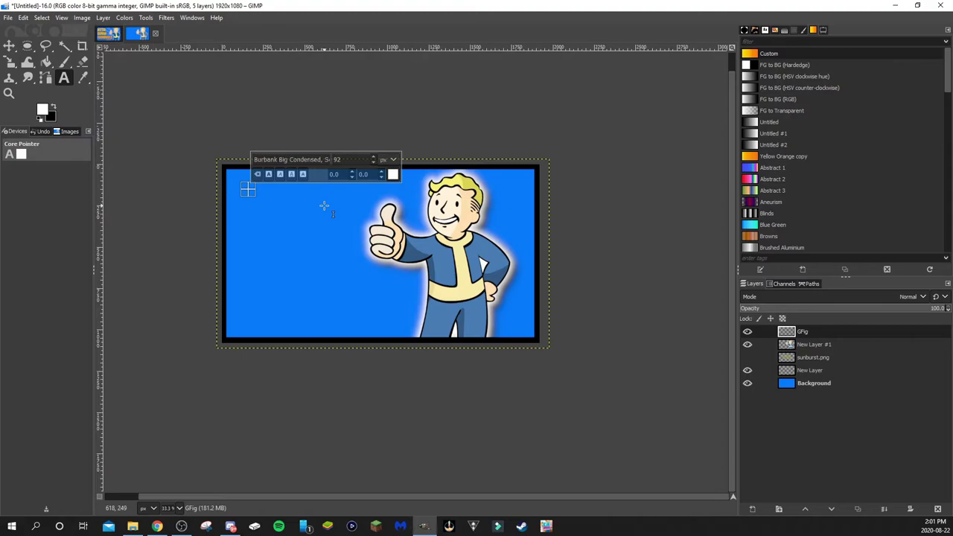
{"action": "type", "text": "BETTER"}
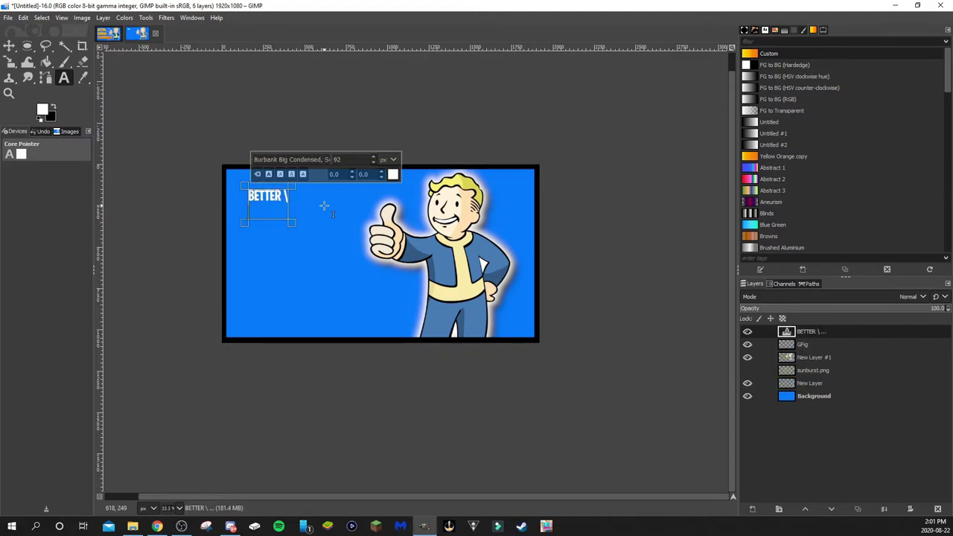
{"action": "key", "text": "Return"}
{"action": "type", "text": "GAMING"}
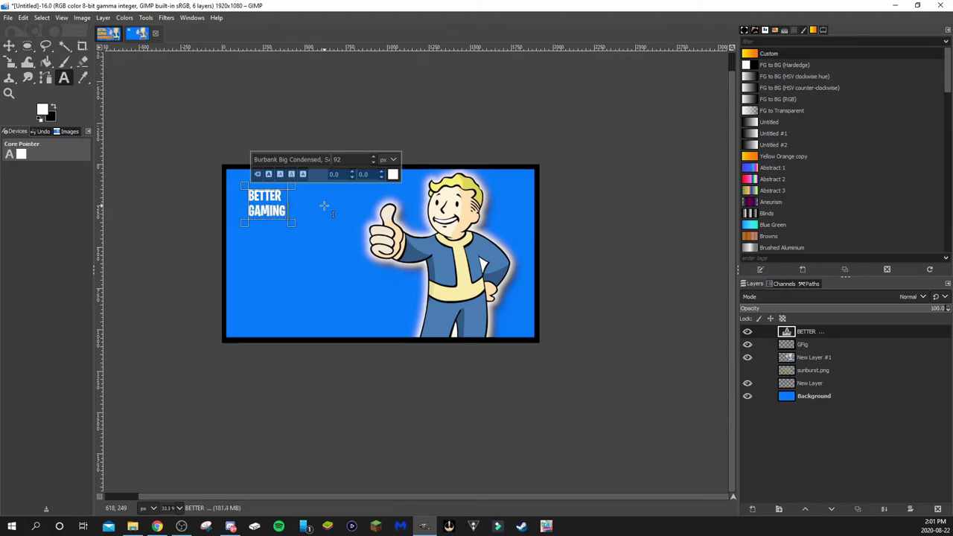
{"action": "key", "text": "Return"}
{"action": "type", "text": "THUMBNAILS"}
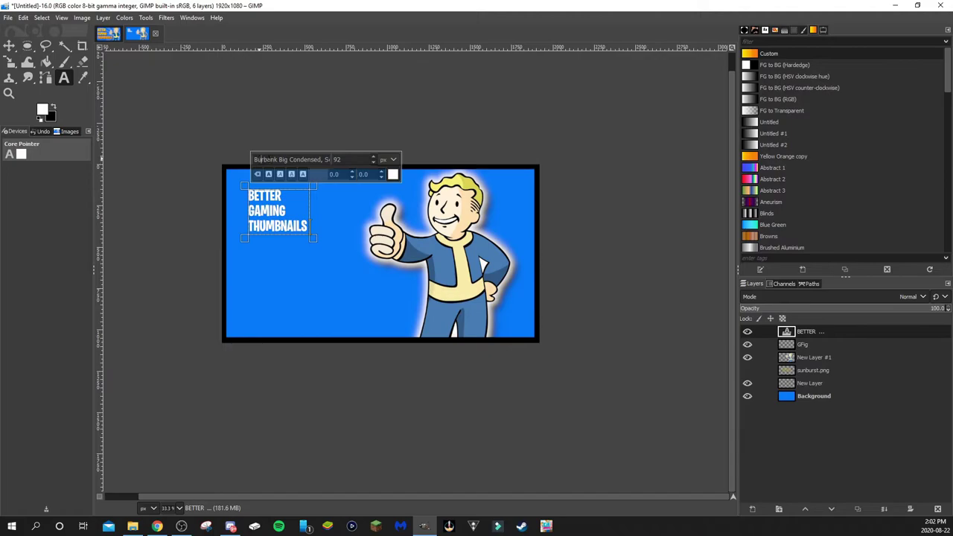
- Enlarge the three-line title to 295 px and move it toward the left edge
{"action": "left_click_drag", "start_coordinate": [260, 160], "coordinate": [325, 159]}
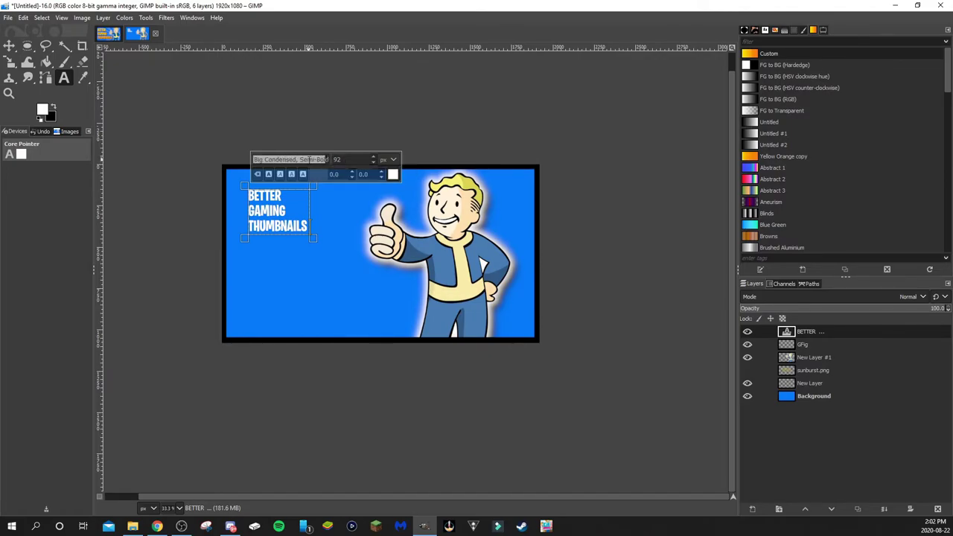
{"action": "left_click", "coordinate": [308, 159]}
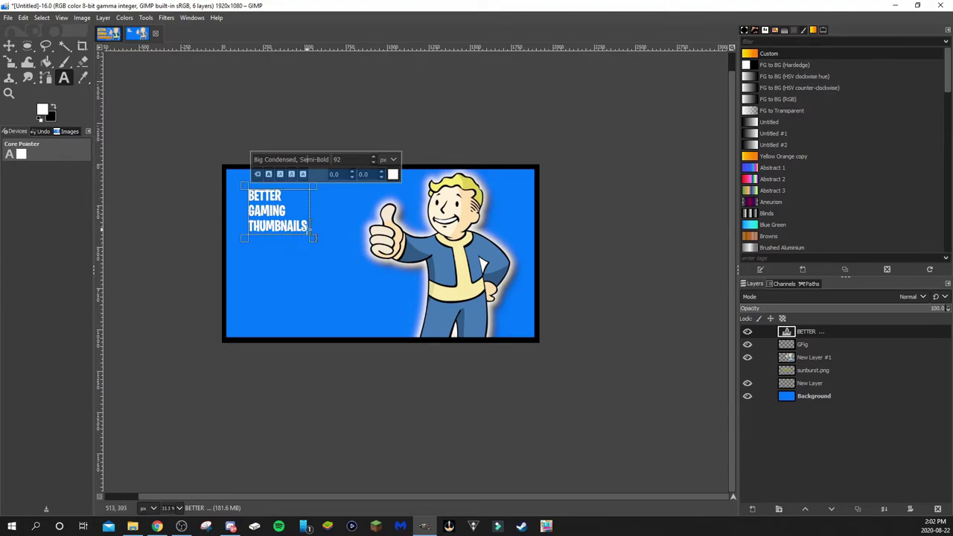
{"action": "left_click_drag", "start_coordinate": [307, 225], "coordinate": [227, 188]}
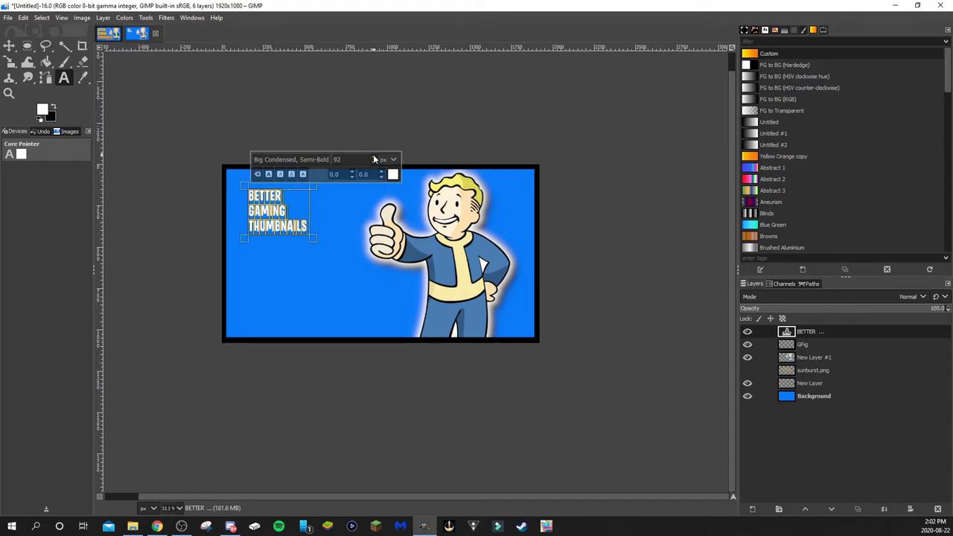
{"action": "left_click", "coordinate": [249, 186]}
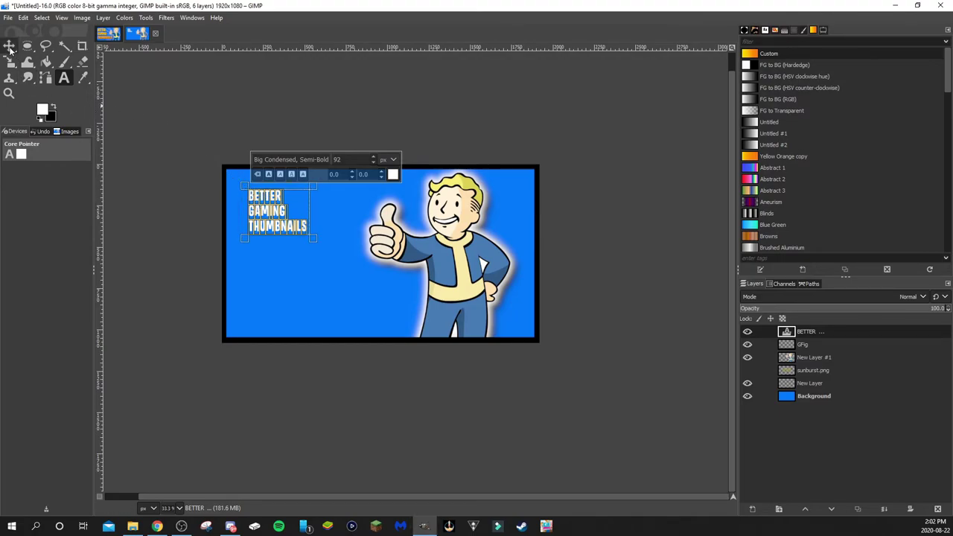
{"action": "left_click", "coordinate": [374, 158]}
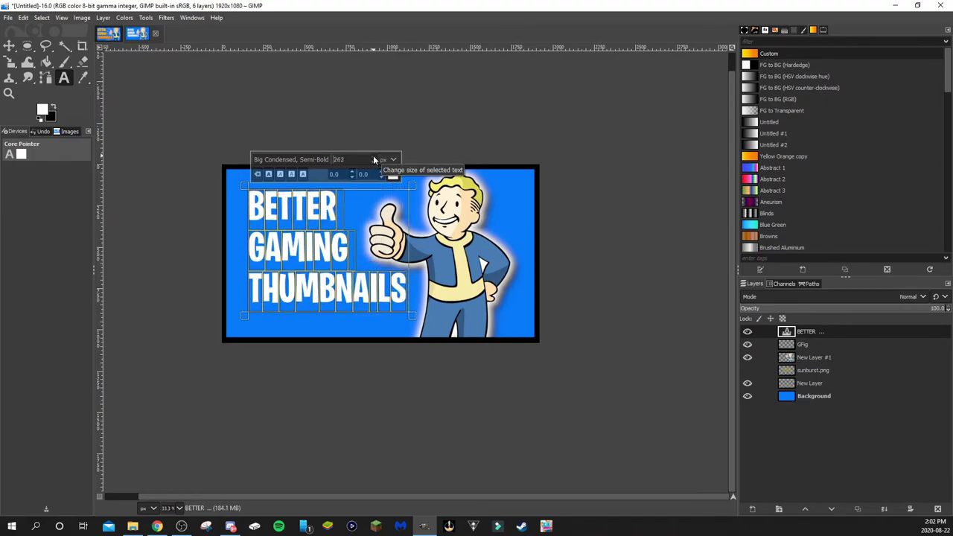
{"action": "scroll", "coordinate": [375, 159], "scroll_direction": "up", "scroll_amount": 17}
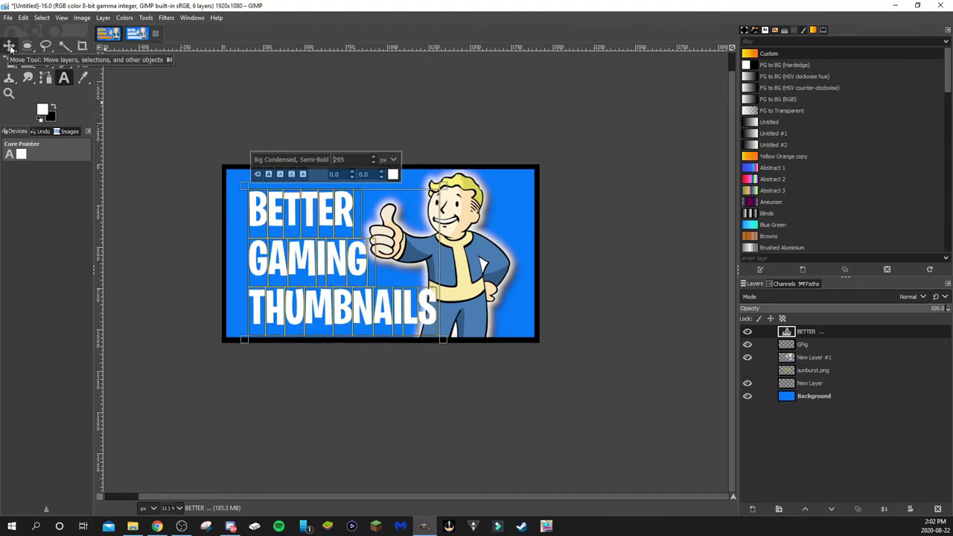
{"action": "left_click", "coordinate": [10, 48]}
{"action": "left_click_drag", "start_coordinate": [346, 280], "coordinate": [328, 273]}
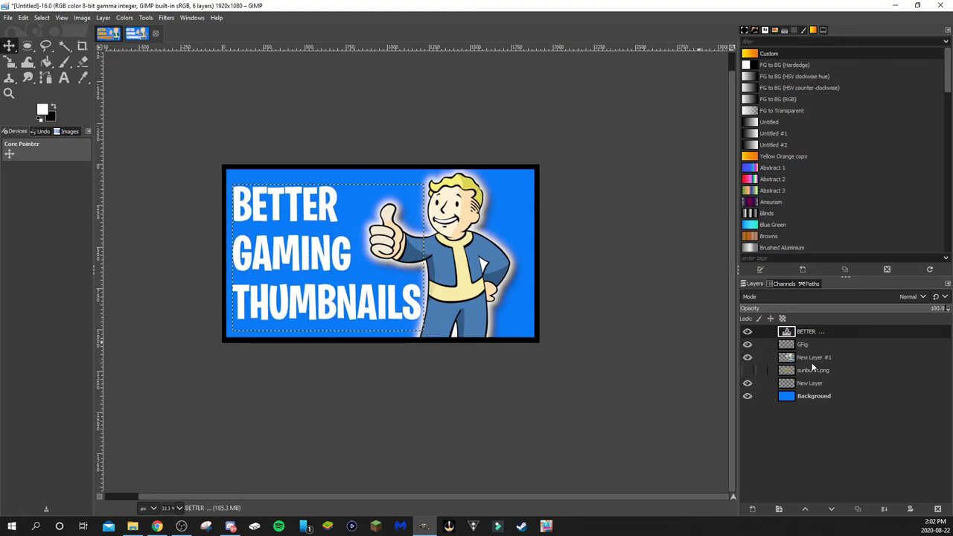